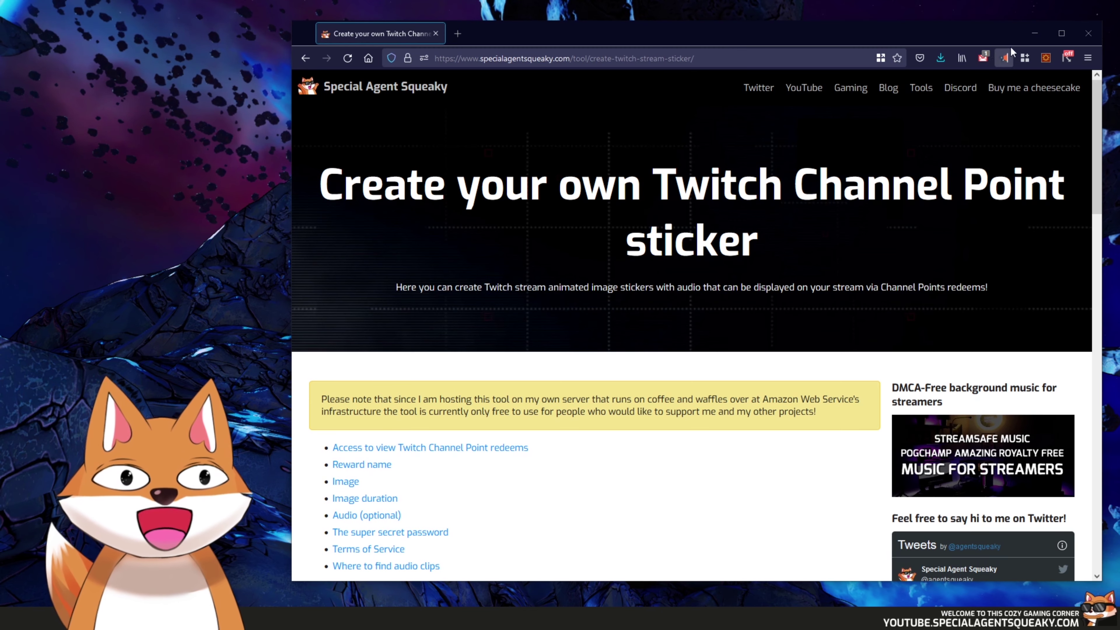
Reveal the stream chat and redeem the Bonk! reward for 100 channel points.
click(1032, 34)
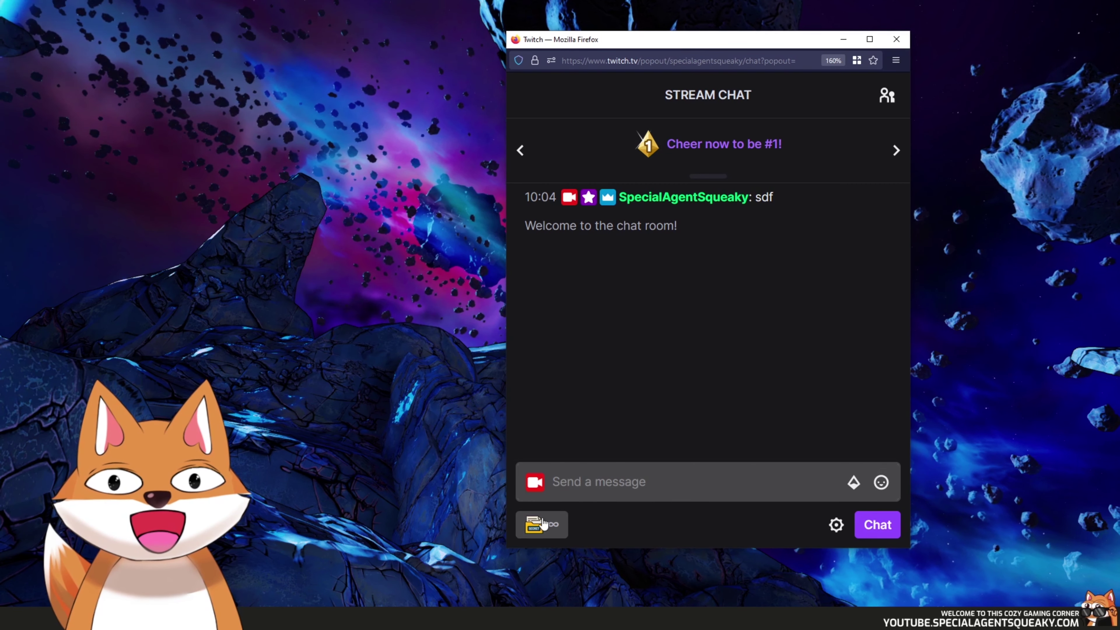
click(533, 535)
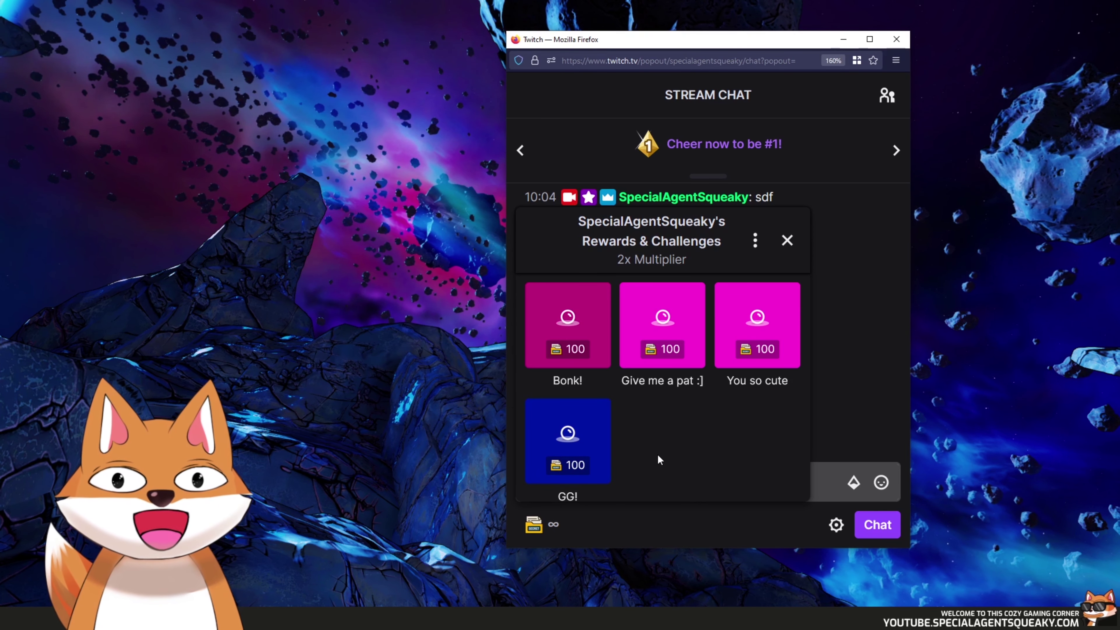
click(572, 350)
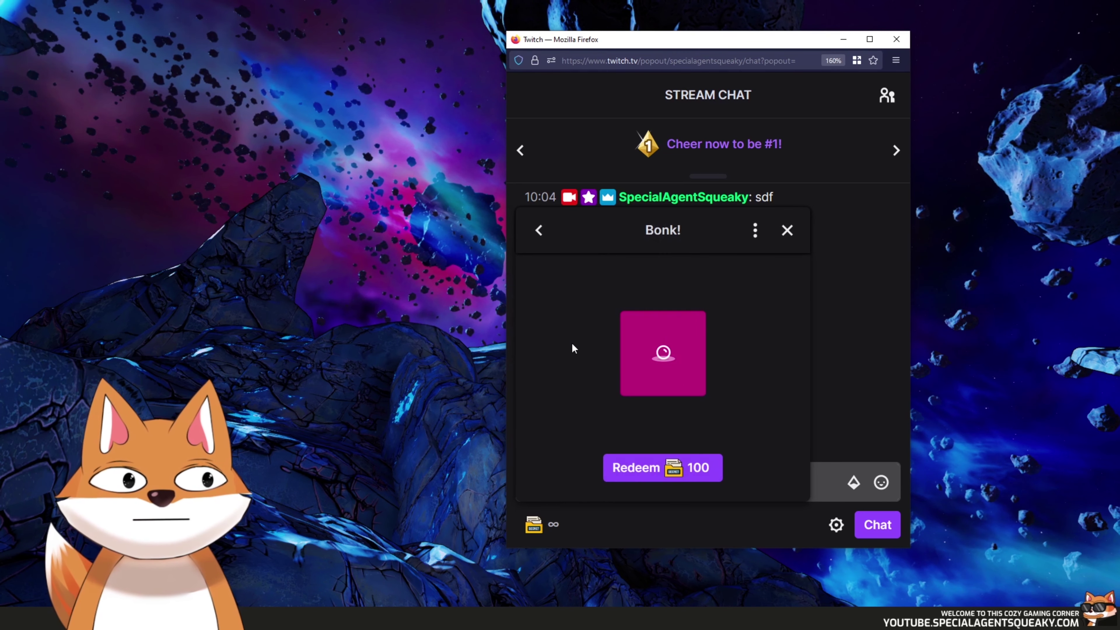
click(652, 463)
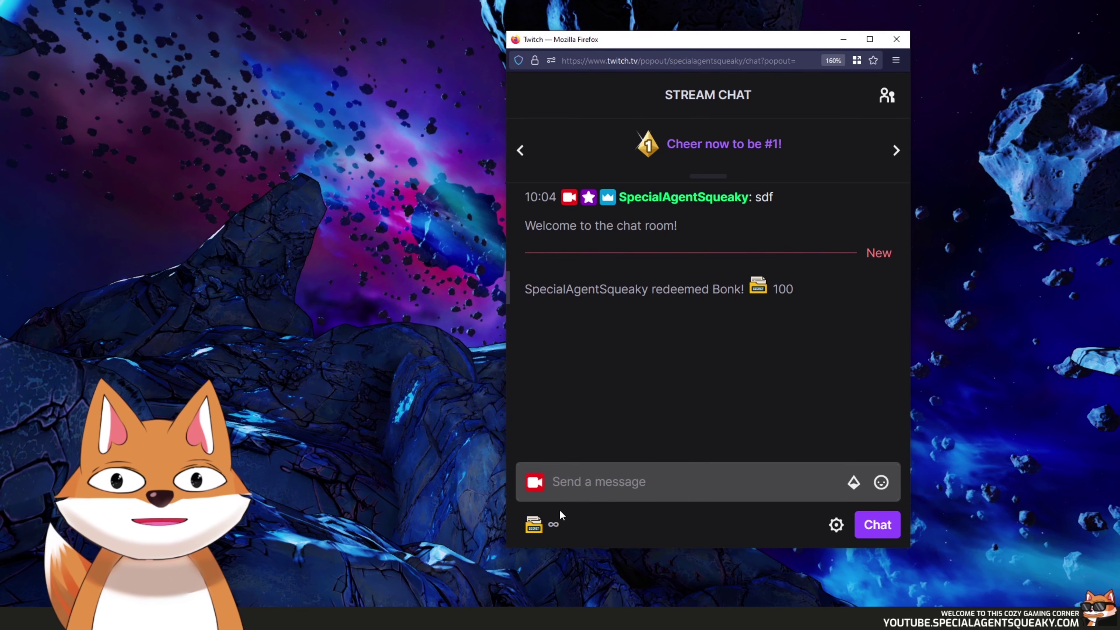
Redeem the You so cute reward for 100 channel points.
click(555, 525)
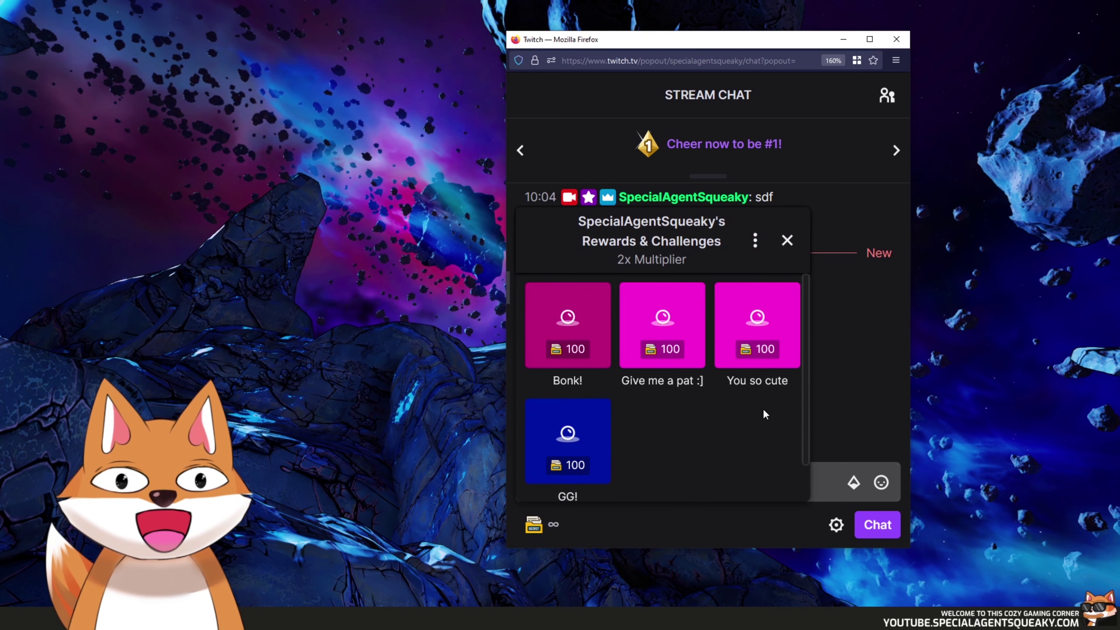
click(766, 349)
click(669, 473)
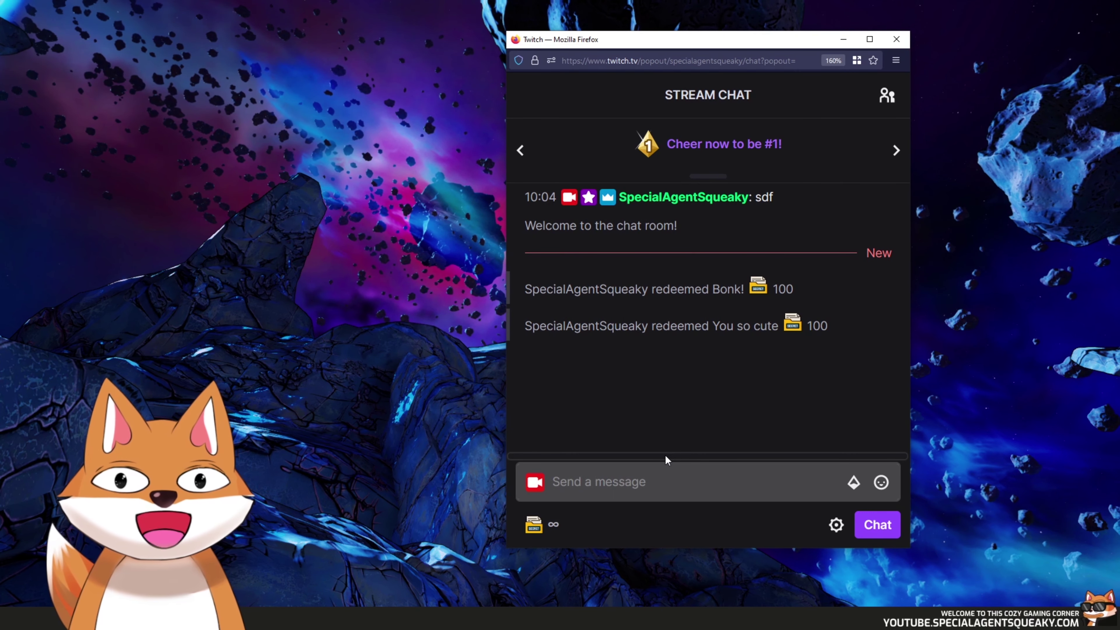
Redeem the GG! reward for 100 channel points.
click(534, 524)
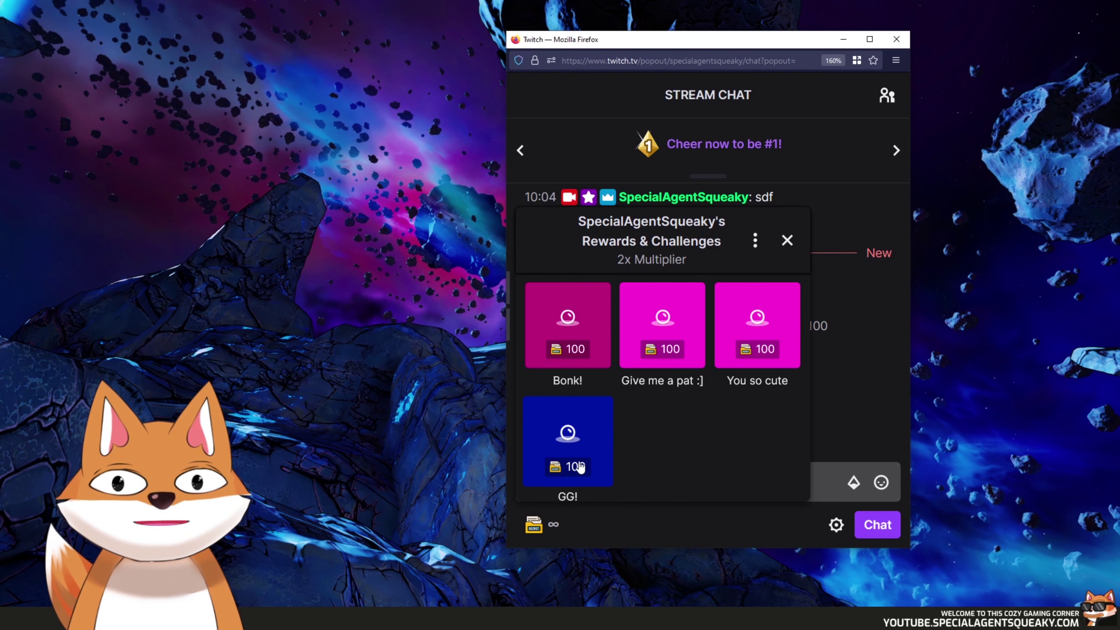
click(574, 468)
click(648, 467)
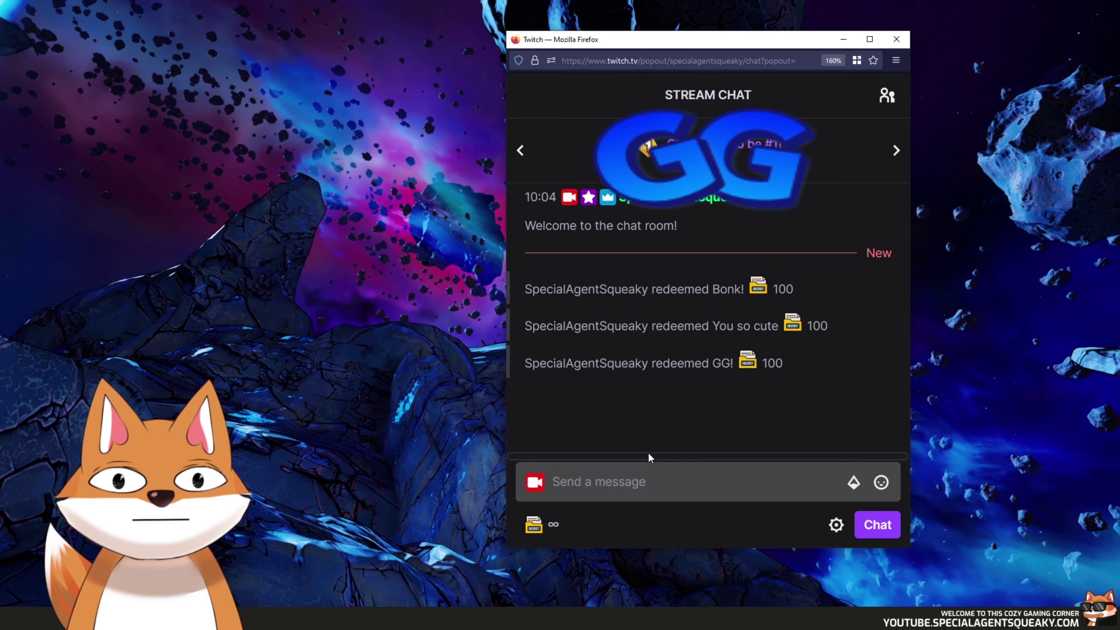
Redeem the Give me a pat :] reward, then bring up the Twitch homepage.
click(554, 528)
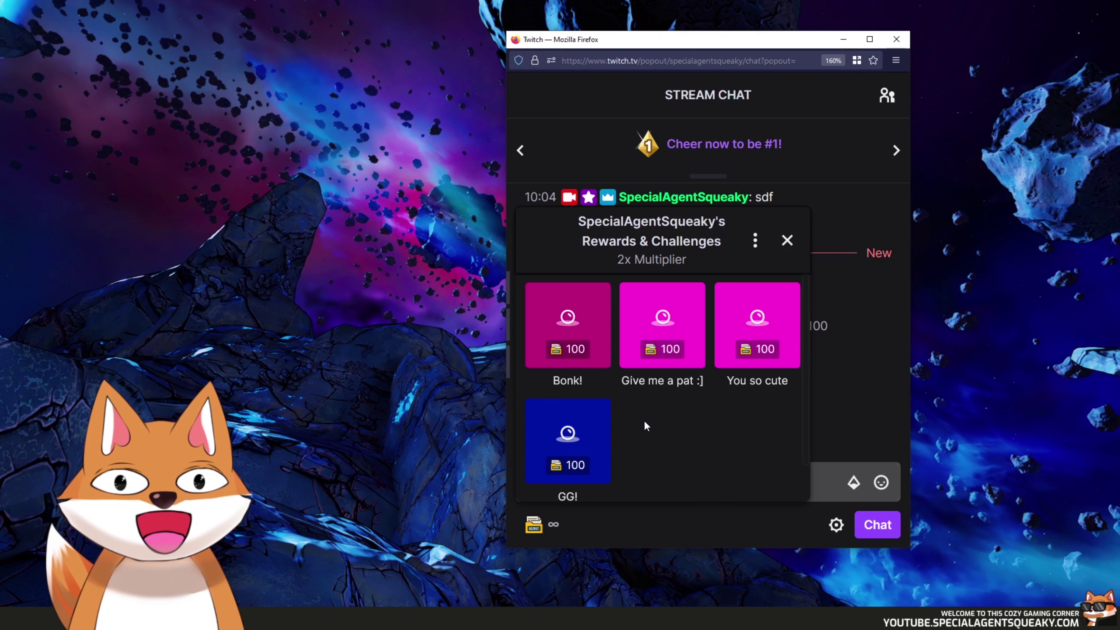
click(659, 344)
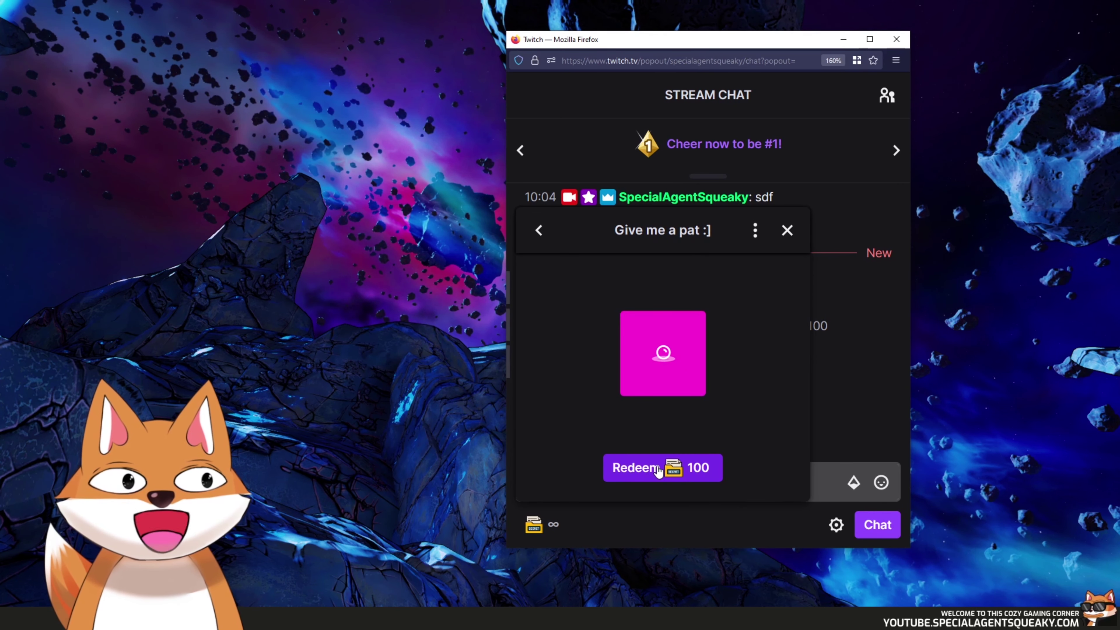
click(658, 471)
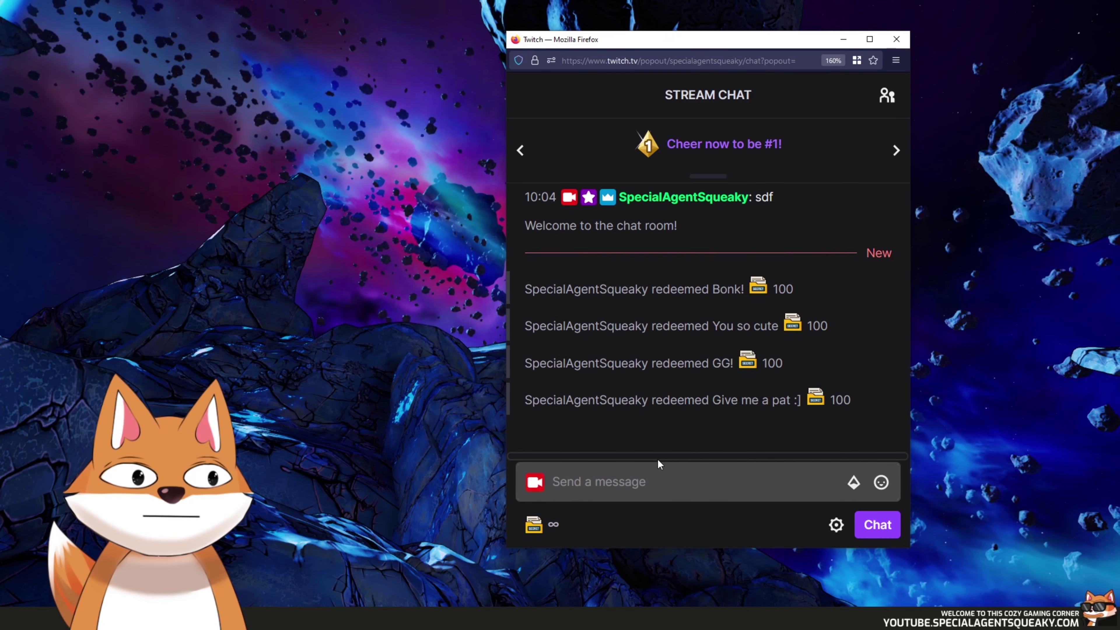
click(659, 464)
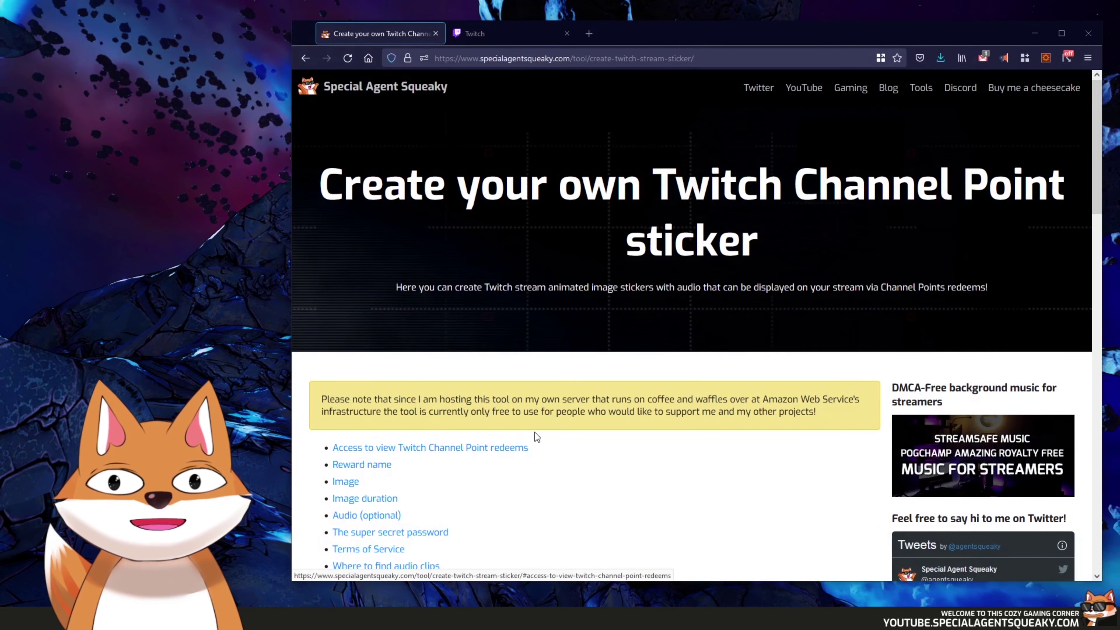
click(475, 33)
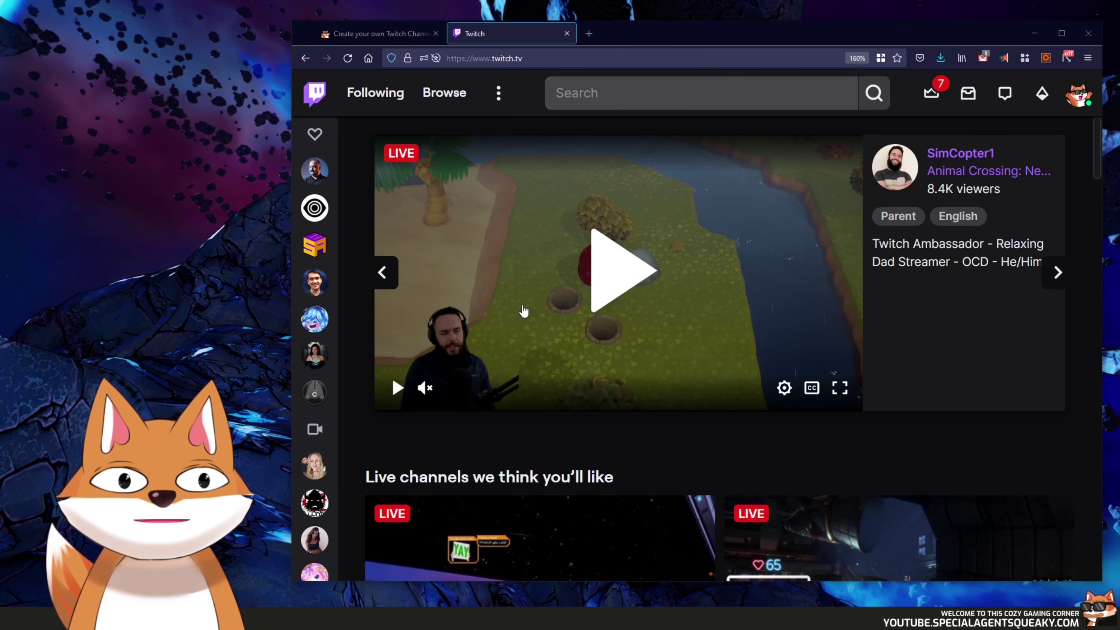
Reset the page zoom and go to the Twitch Creator Dashboard.
click(856, 58)
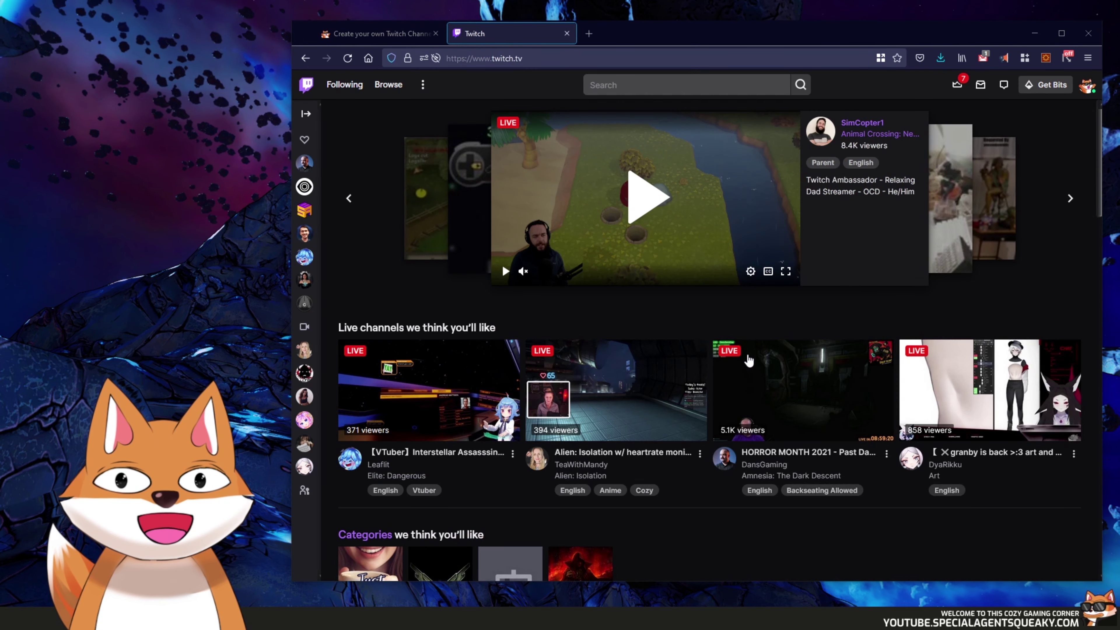
click(1088, 88)
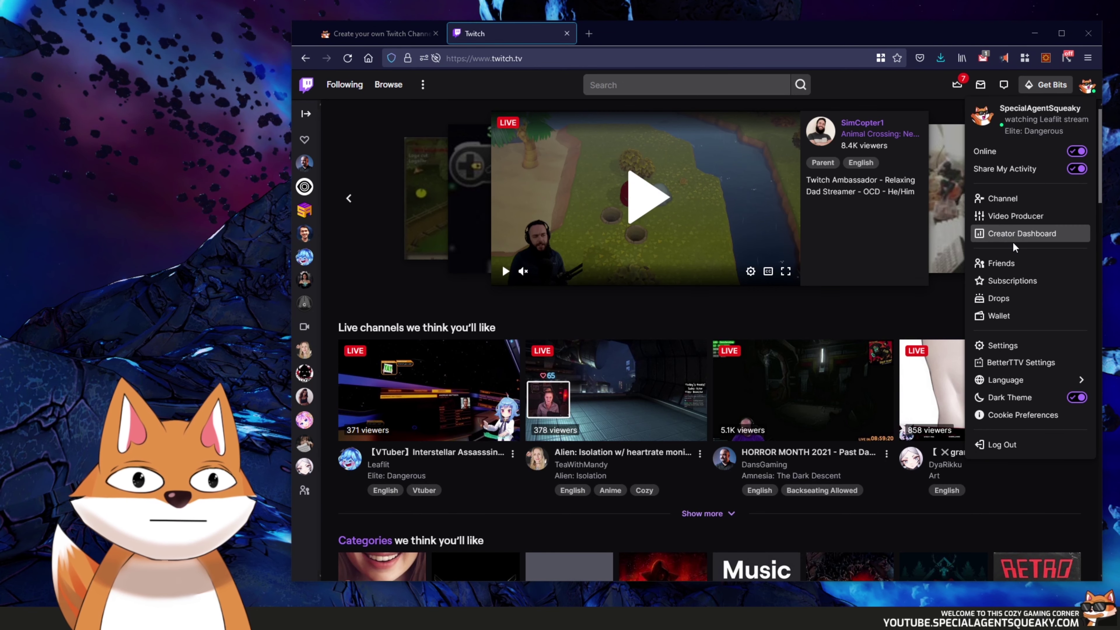
click(1015, 236)
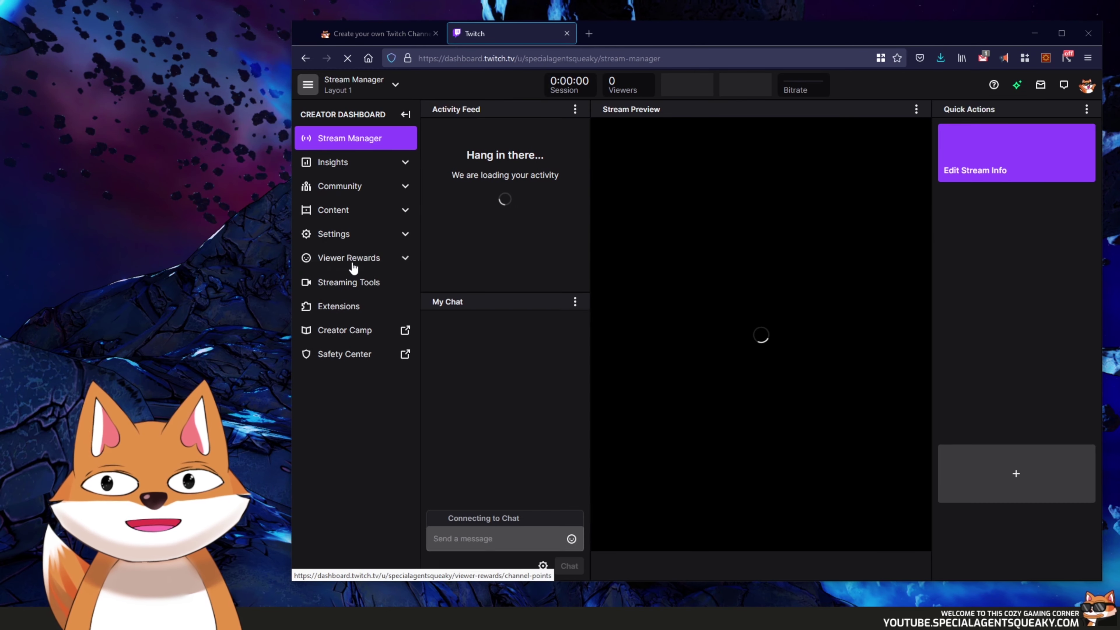
Go to Viewer Rewards > Channel Points > Manage Rewards & Challenges and start a custom reward.
click(352, 261)
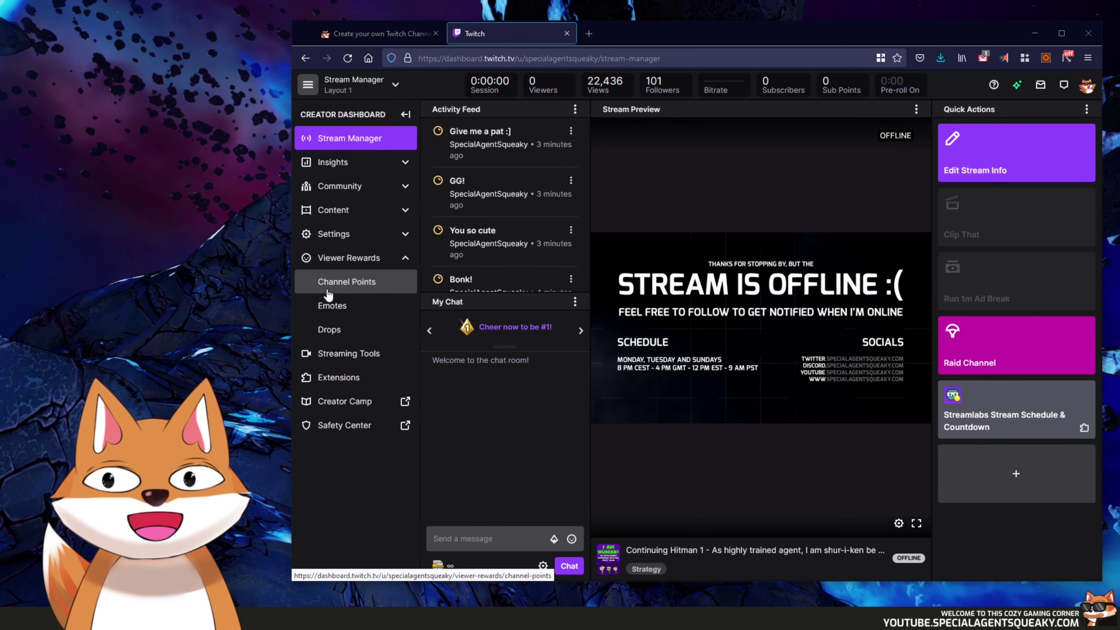
click(360, 287)
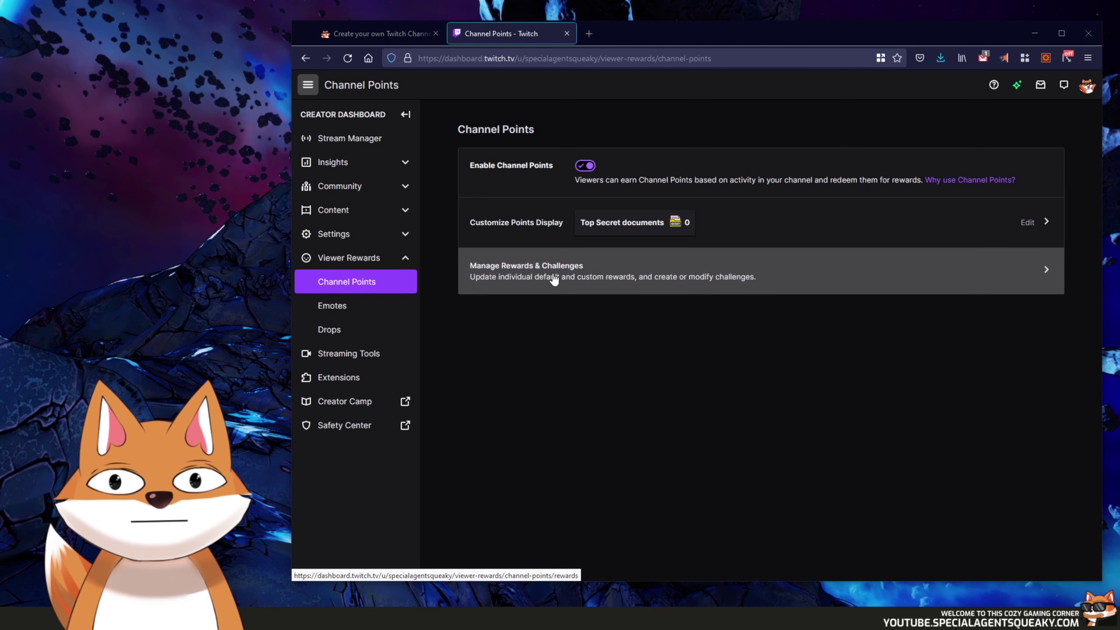
click(542, 282)
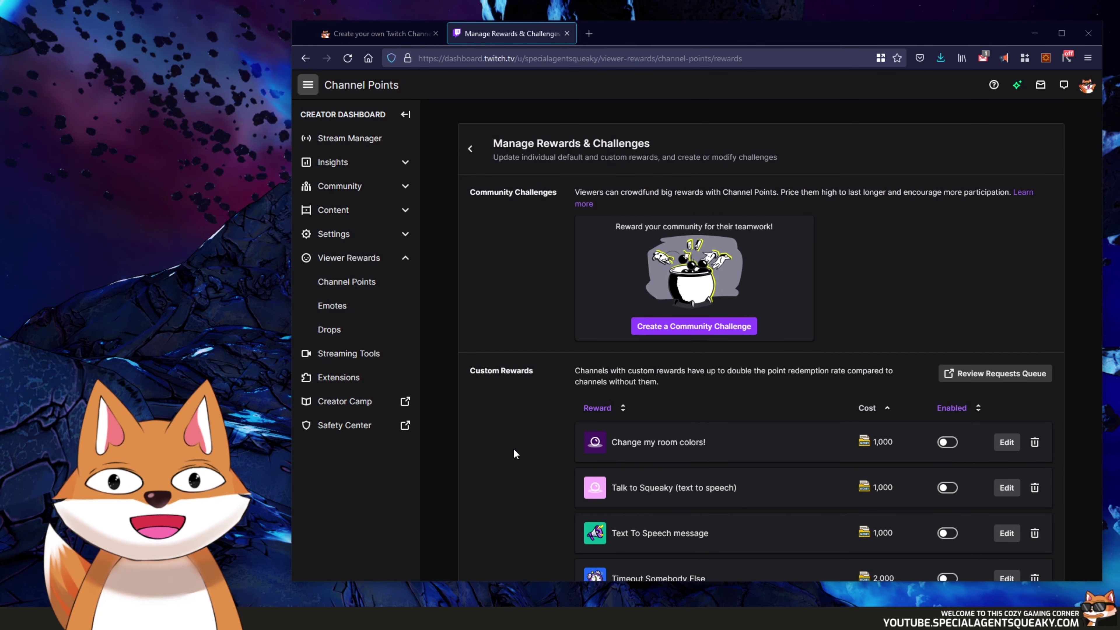
scroll(514, 450, down, 3)
scroll(701, 471, down, 1)
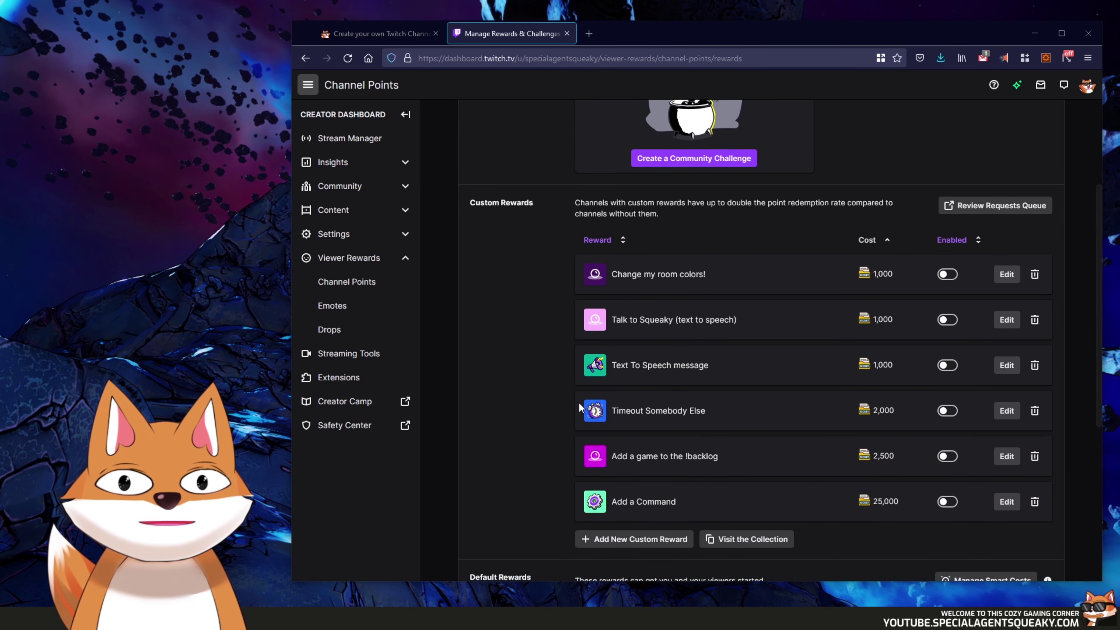
scroll(531, 457, down, 1)
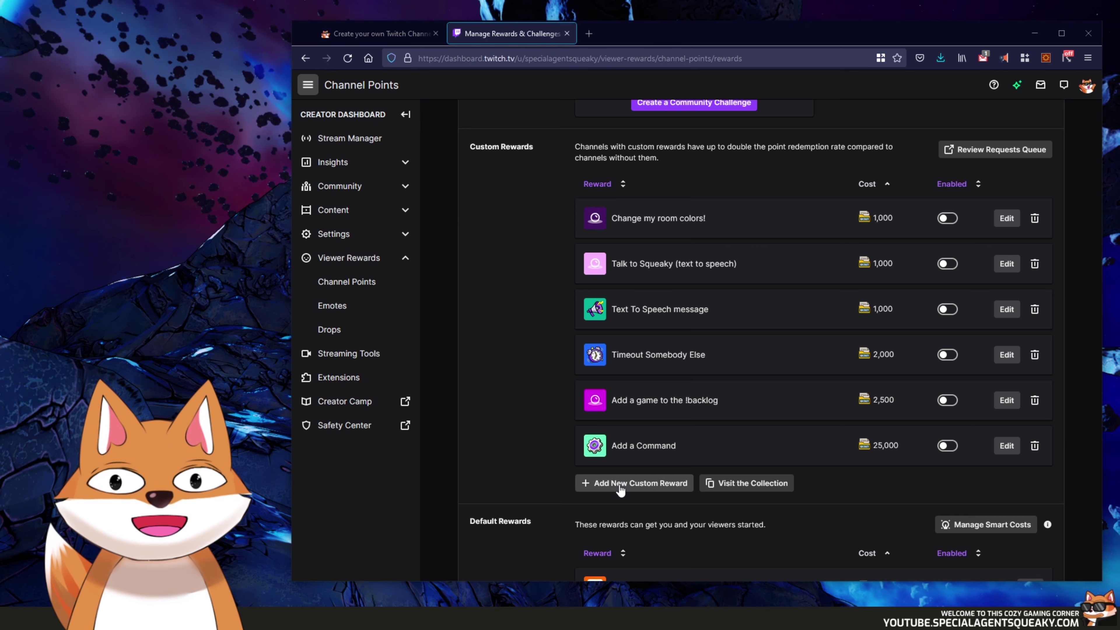
click(619, 484)
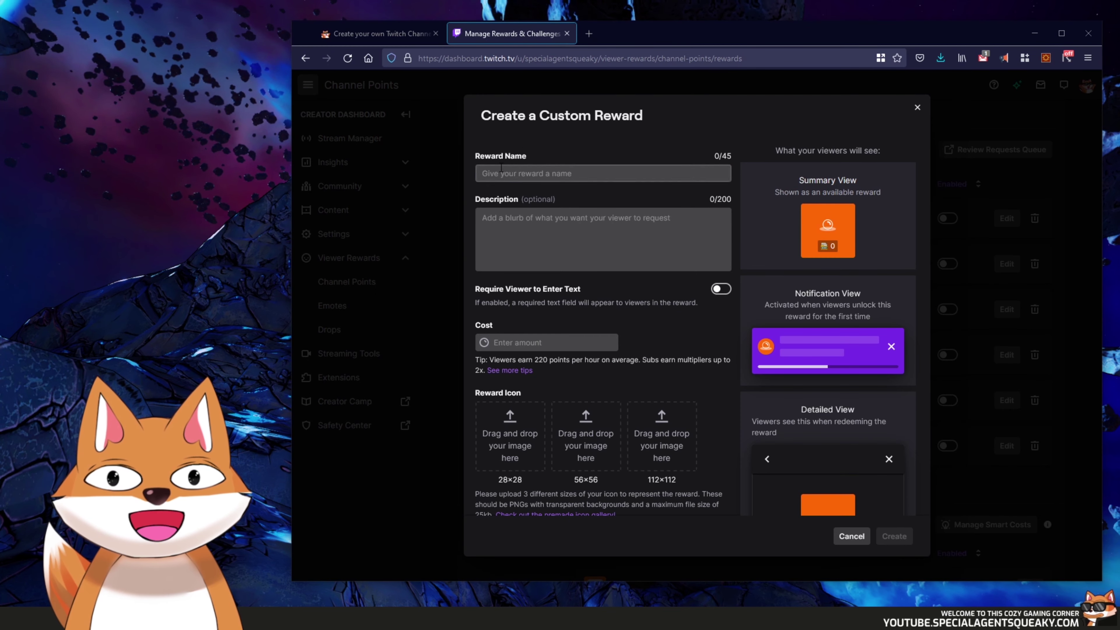
Name the new custom reward 'Give me a pat!' and set its cost to 100 points.
click(572, 173)
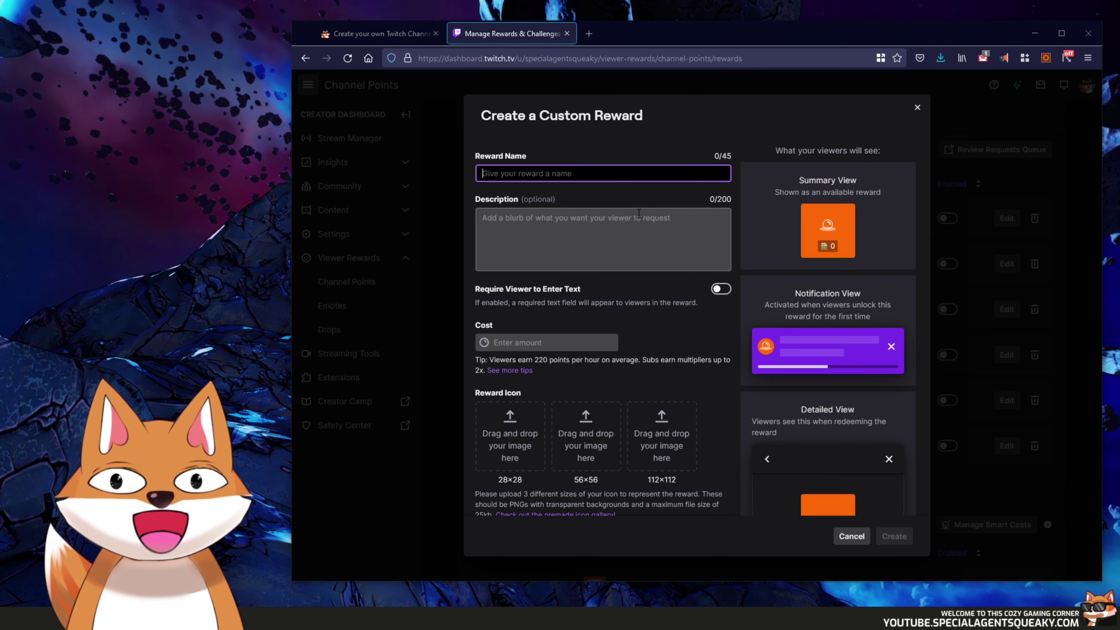
text(G)
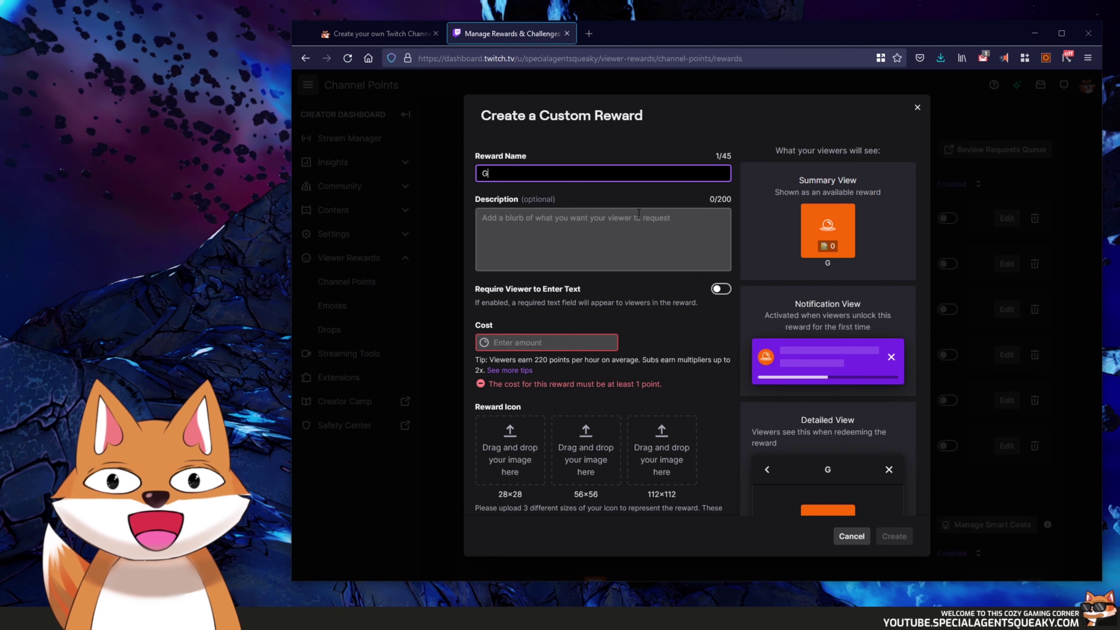
text(ive me a pat!)
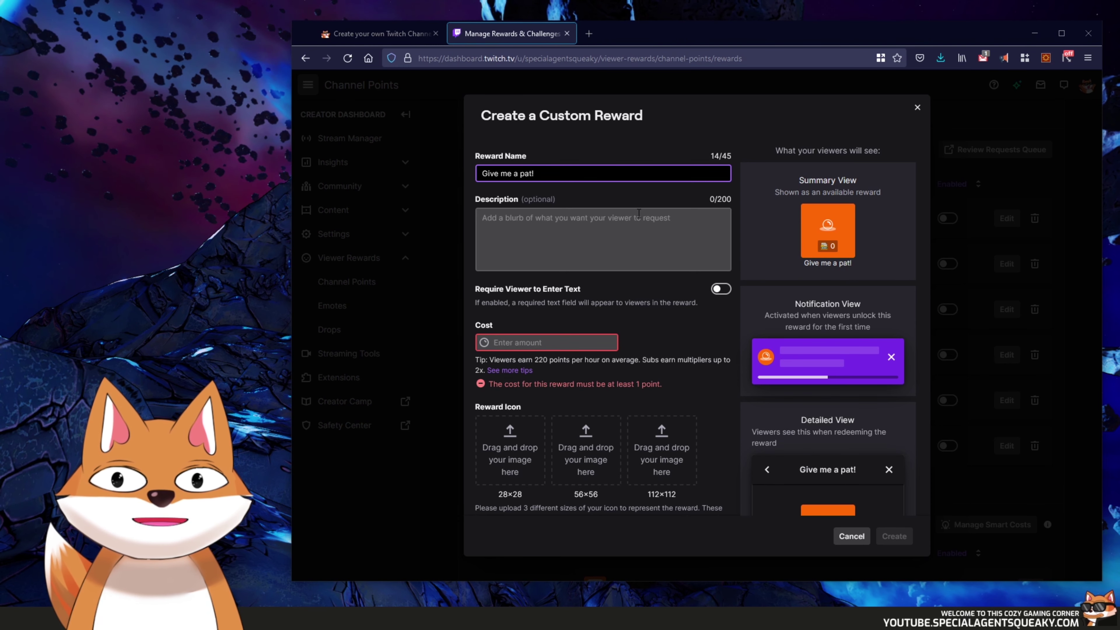
click(620, 231)
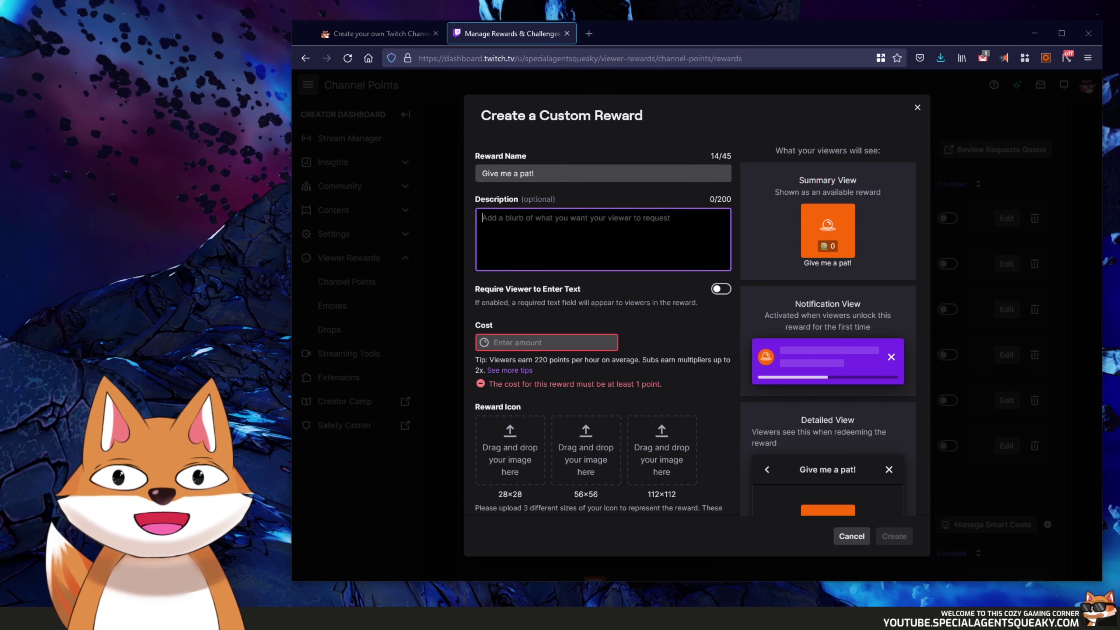
scroll(603, 309, down, 1)
click(547, 286)
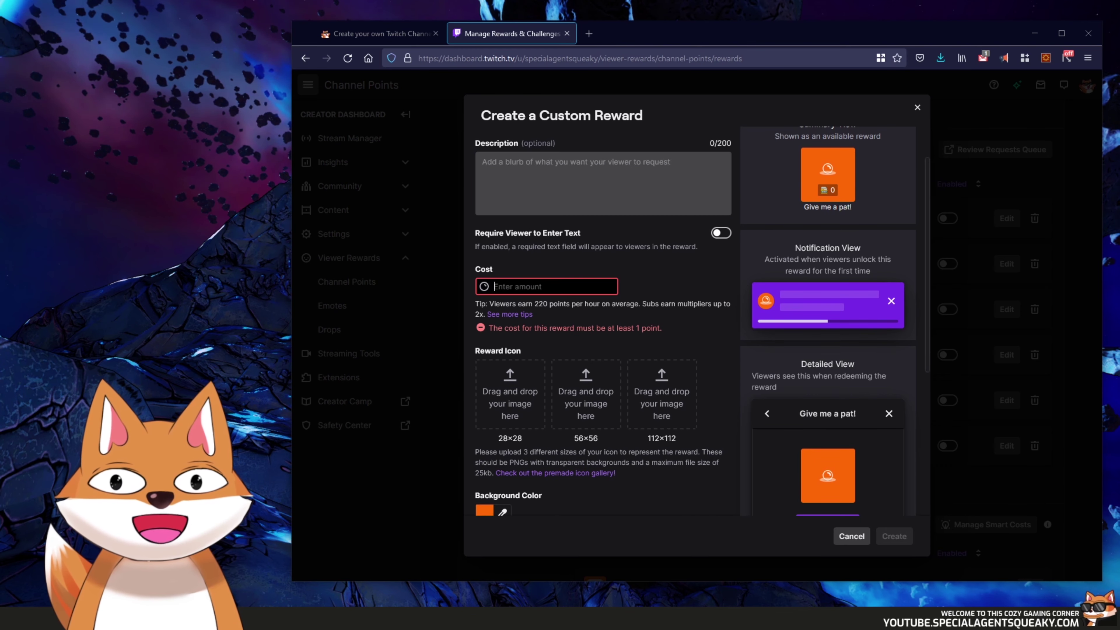
text(100)
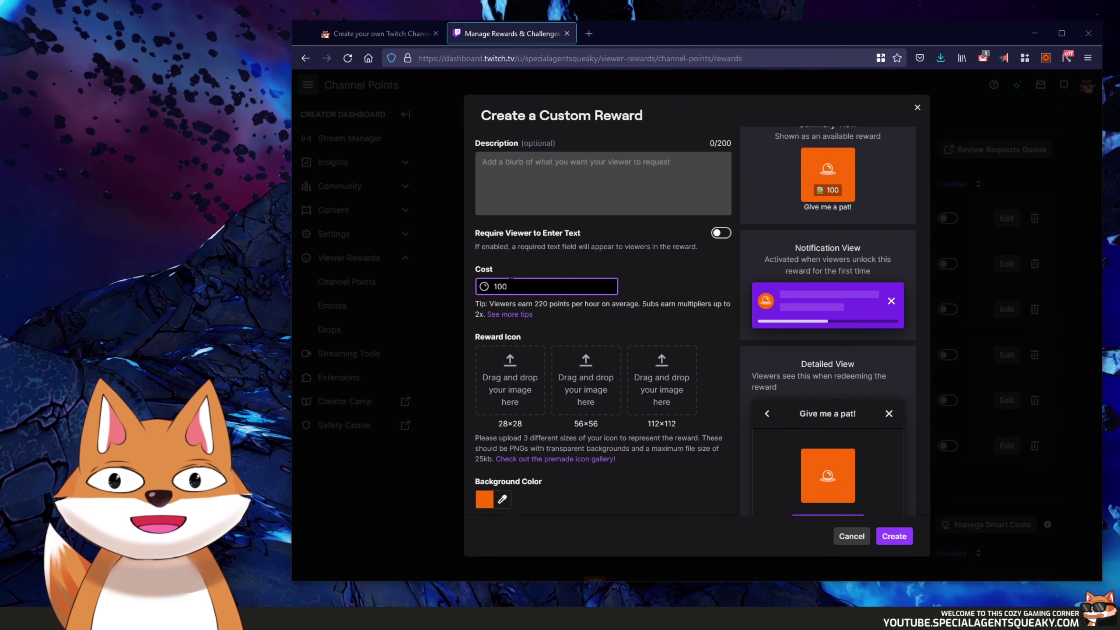
scroll(663, 318, down, 4)
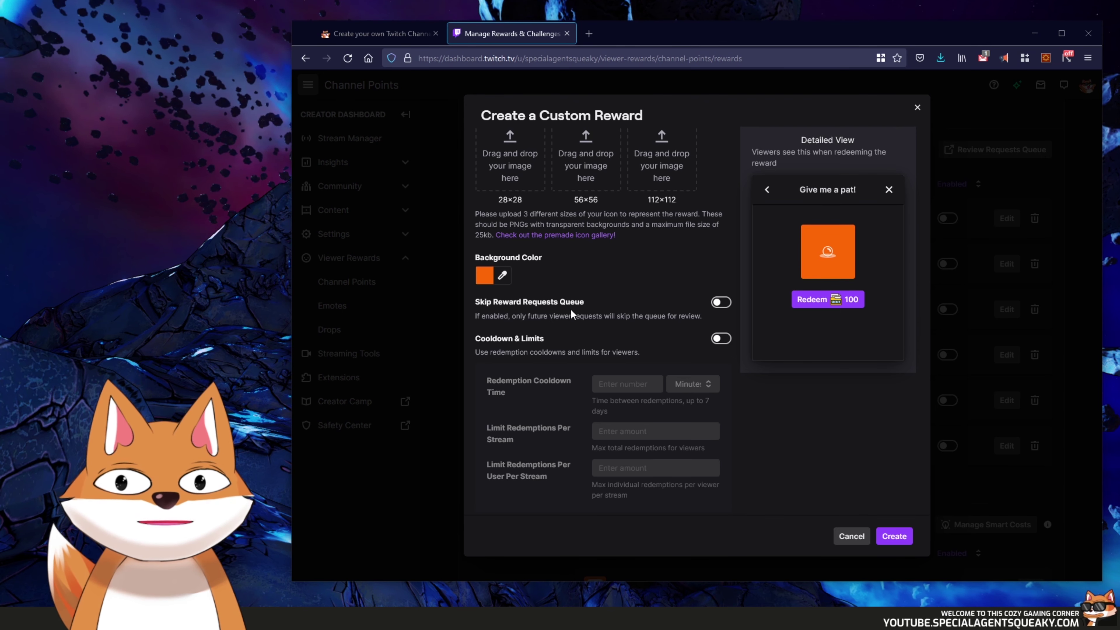
Turn on Skip Reward Requests Queue and create the Give me a pat! reward.
click(721, 302)
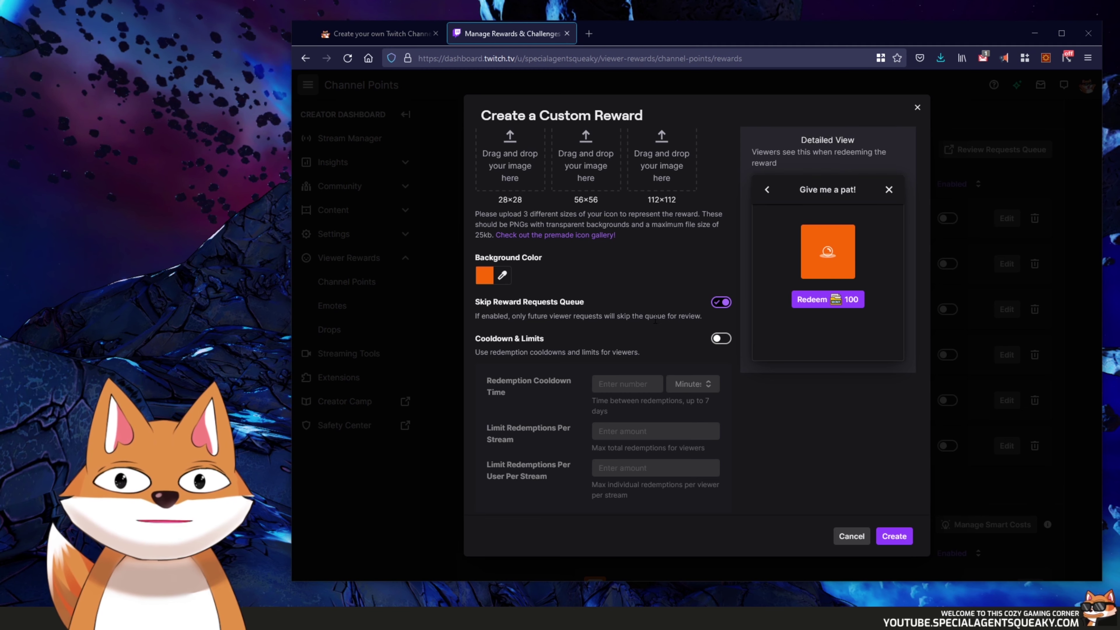
scroll(656, 318, down, 1)
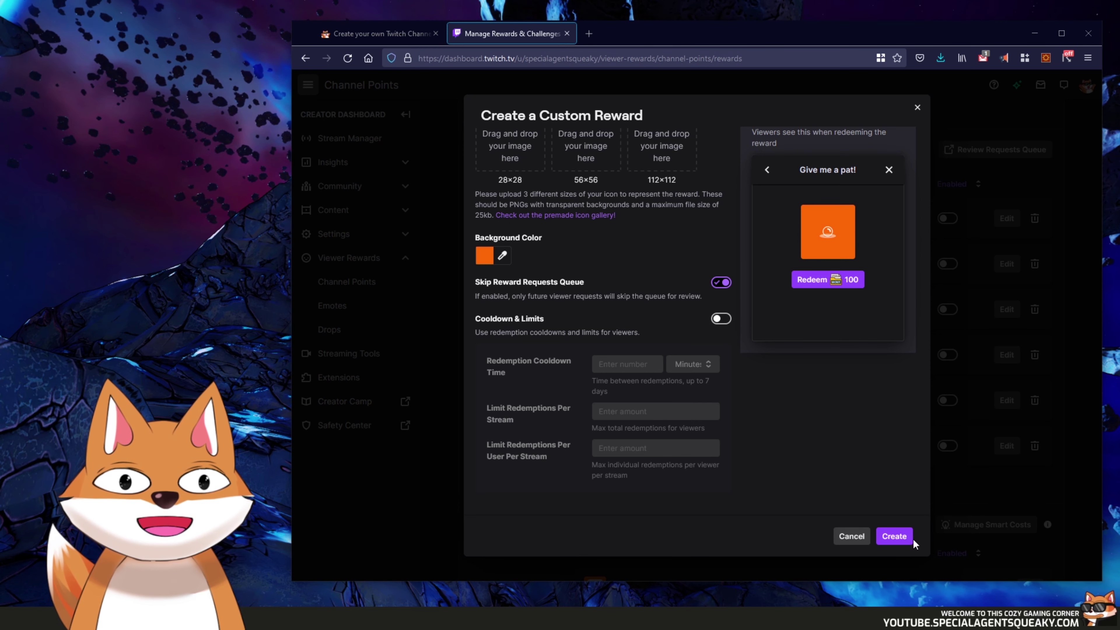
click(895, 537)
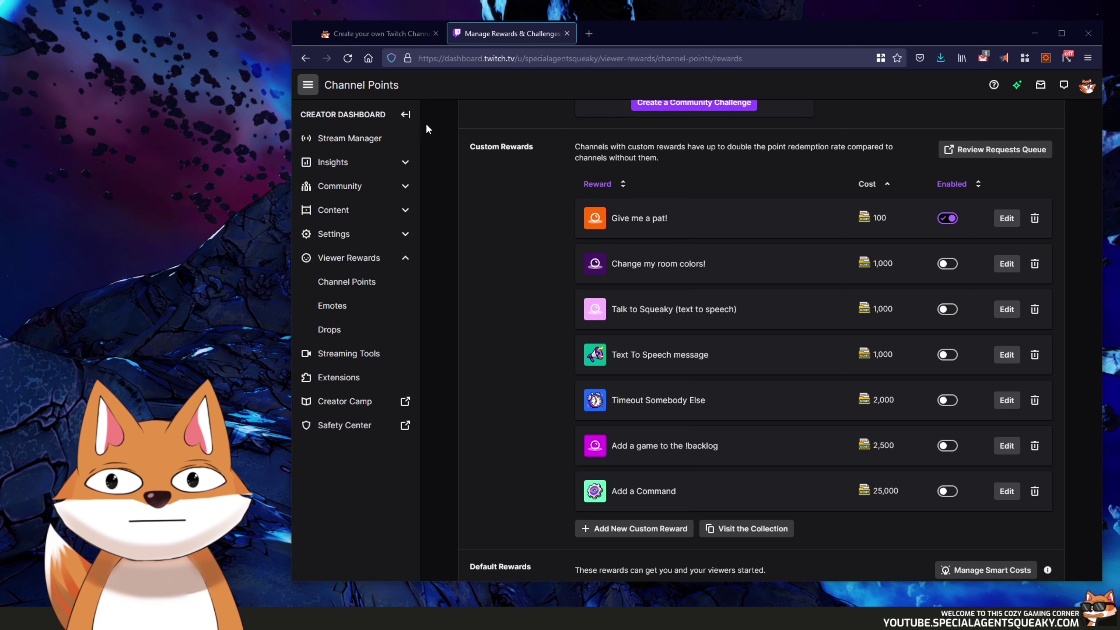
click(378, 33)
Scroll the sticker creation page to the 'Access to view Twitch Channel Point redeems' section.
scroll(556, 400, down, 5)
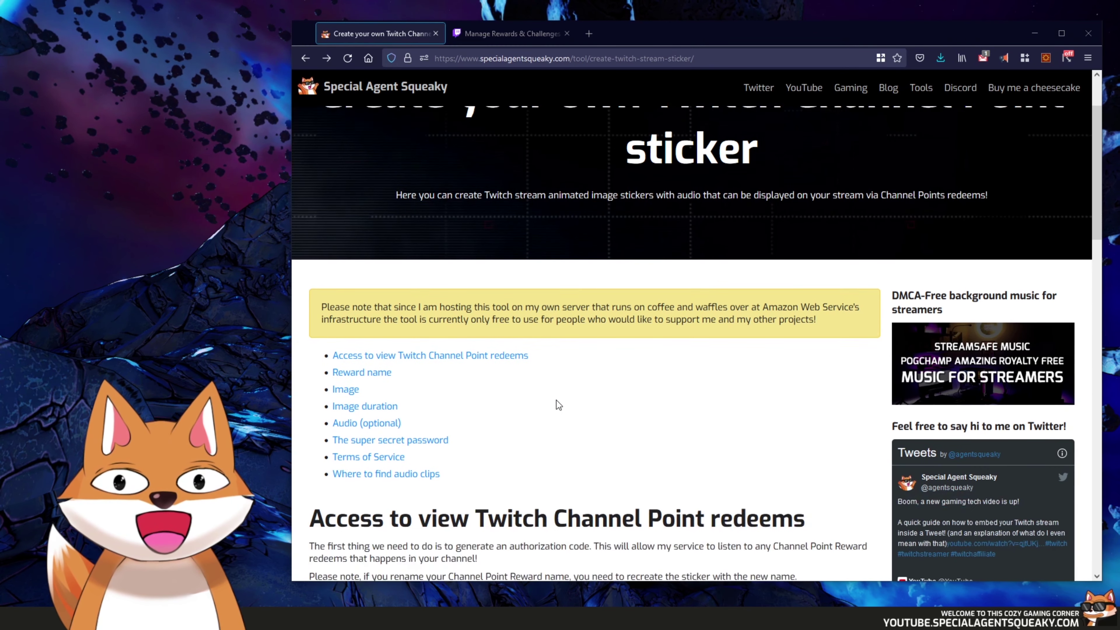
scroll(559, 397, up, 5)
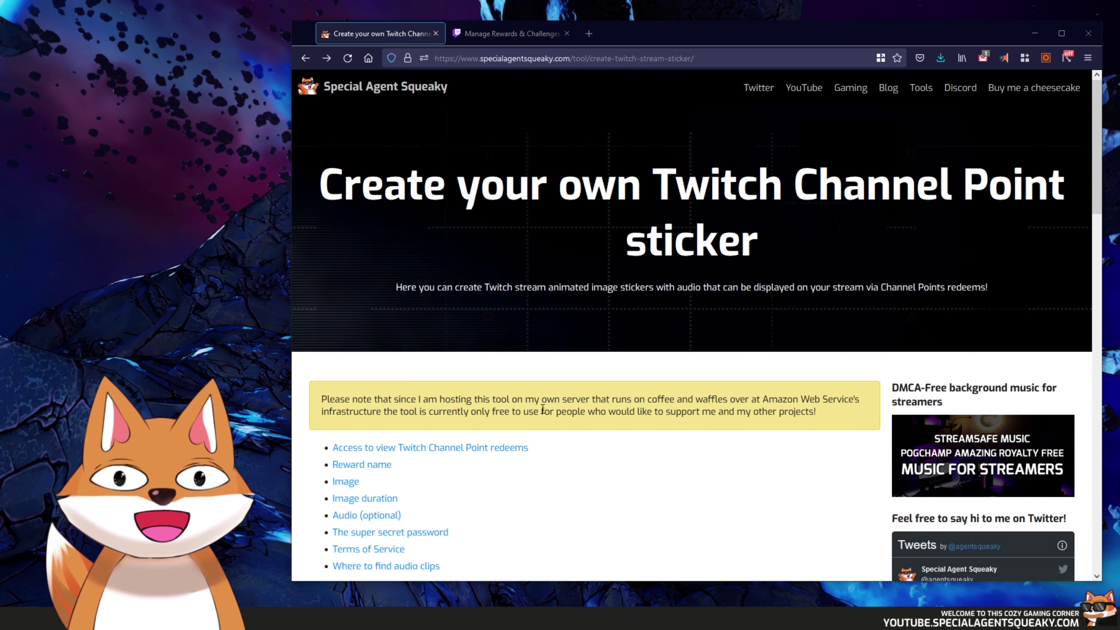
scroll(624, 467, down, 1)
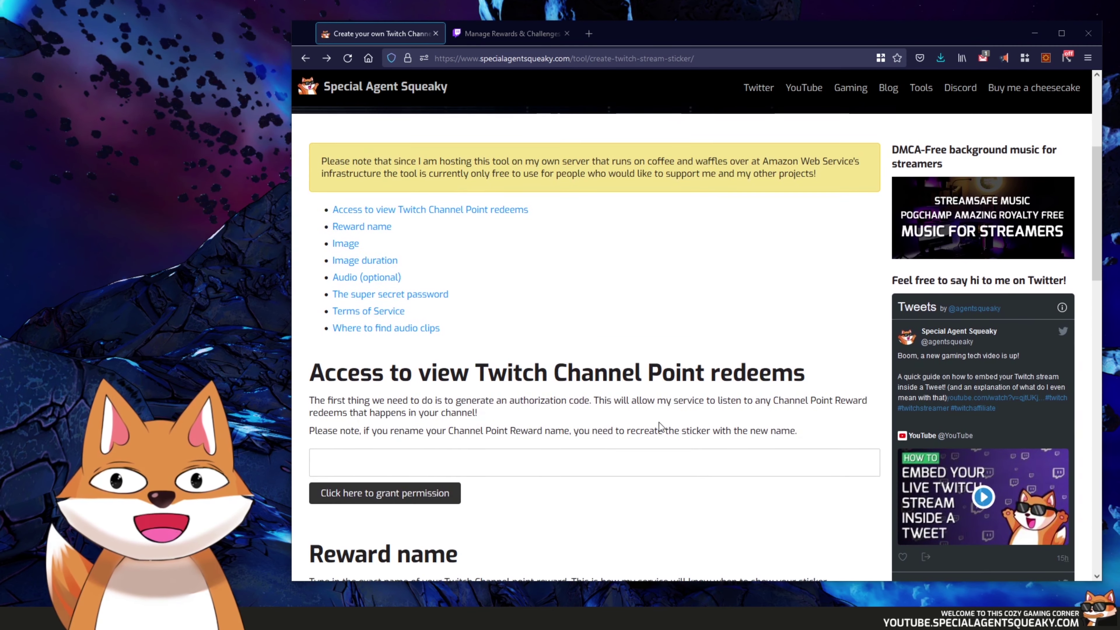
scroll(659, 422, down, 10)
scroll(603, 452, up, 4)
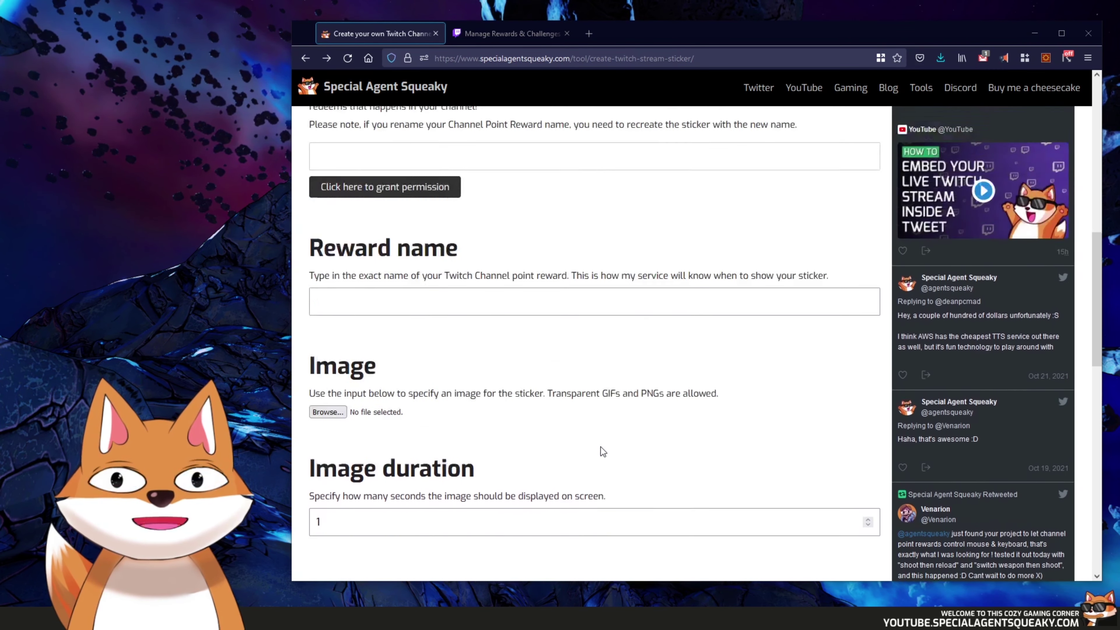
scroll(600, 446, up, 10)
scroll(565, 458, down, 2)
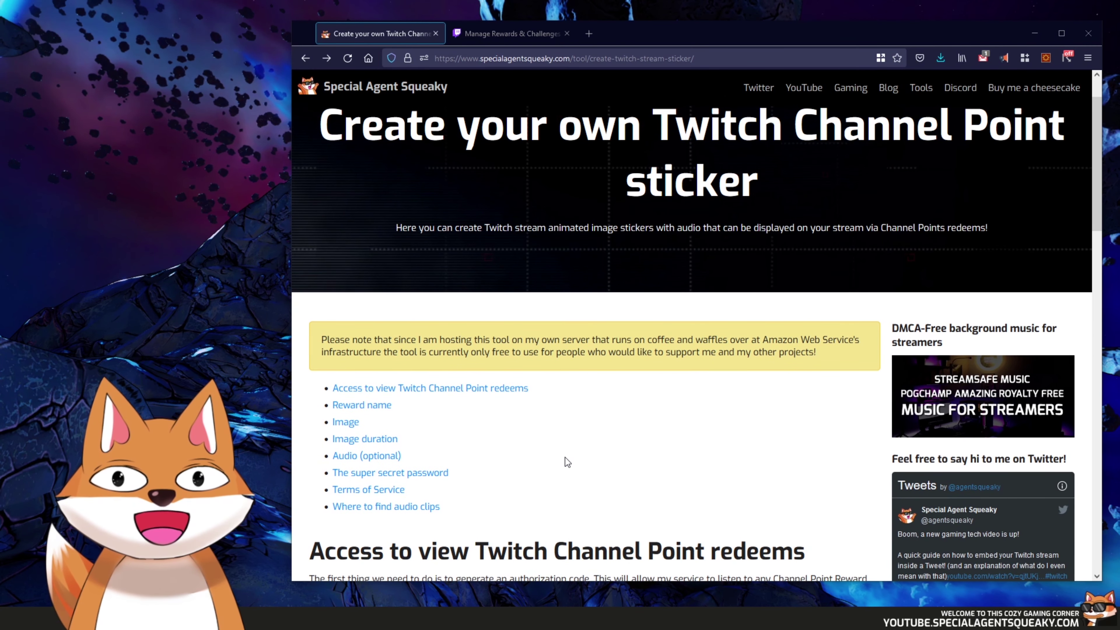
scroll(565, 457, down, 10)
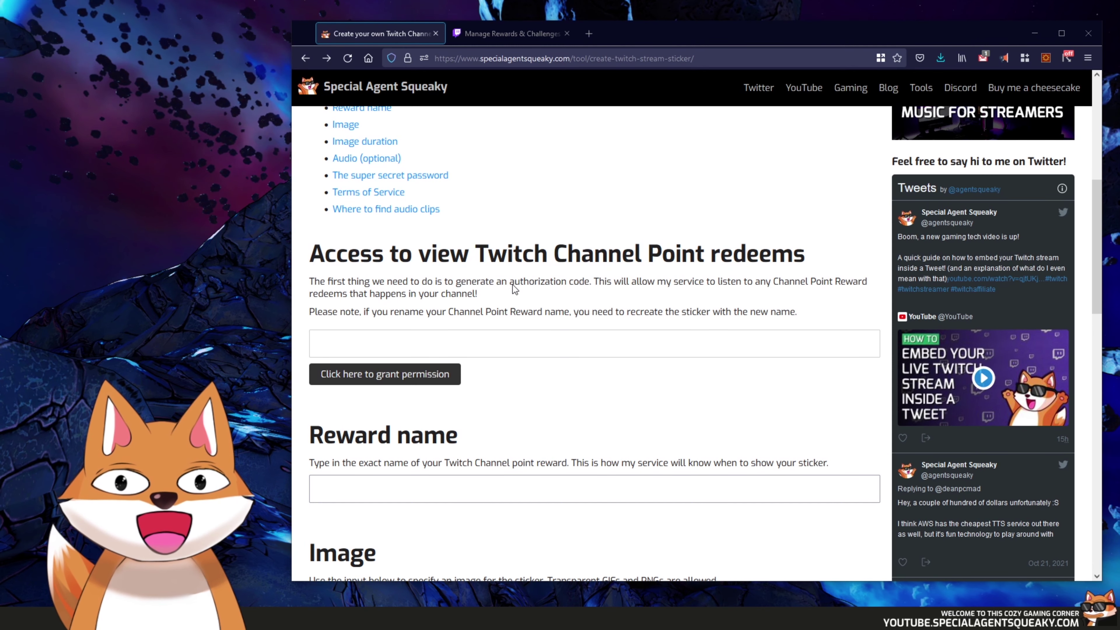
Authorize the sticker app on Twitch to view channel point redemptions.
click(404, 385)
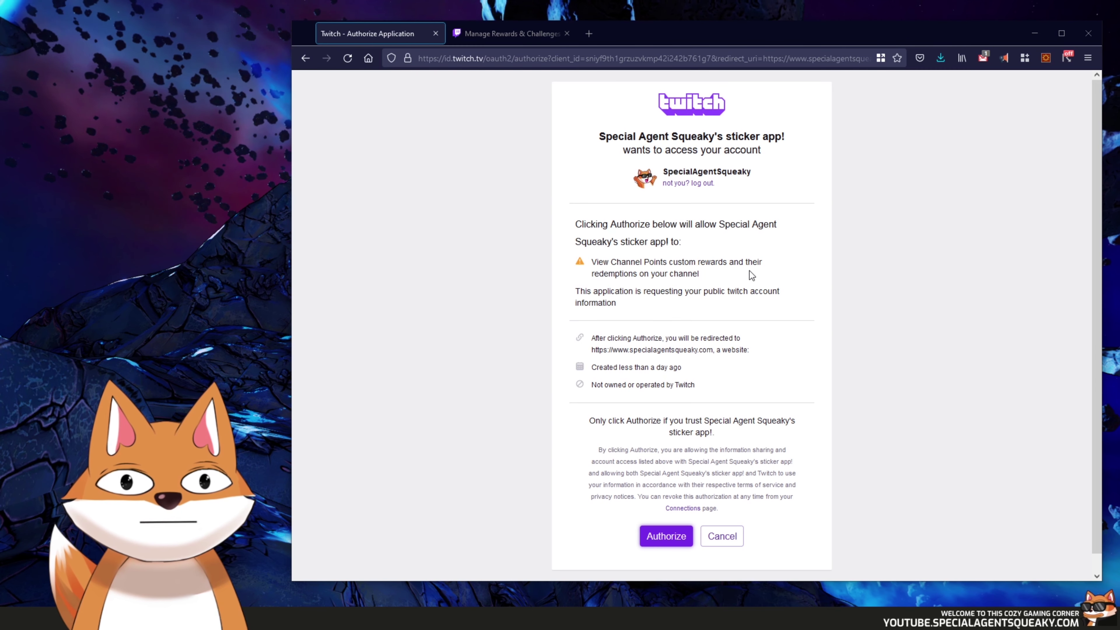
click(666, 536)
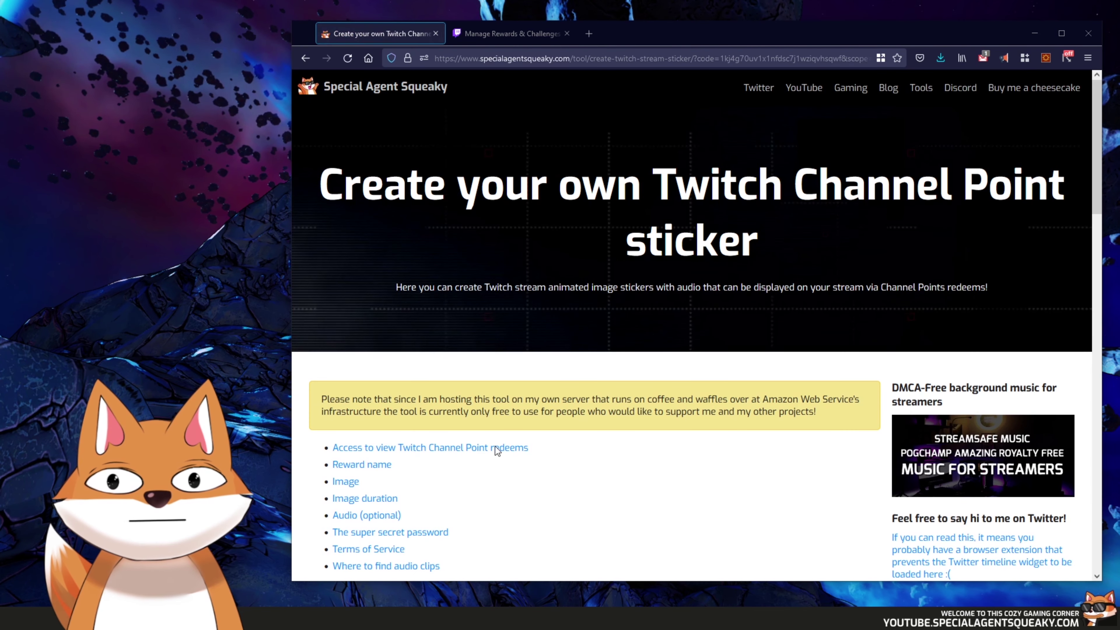
scroll(507, 450, down, 5)
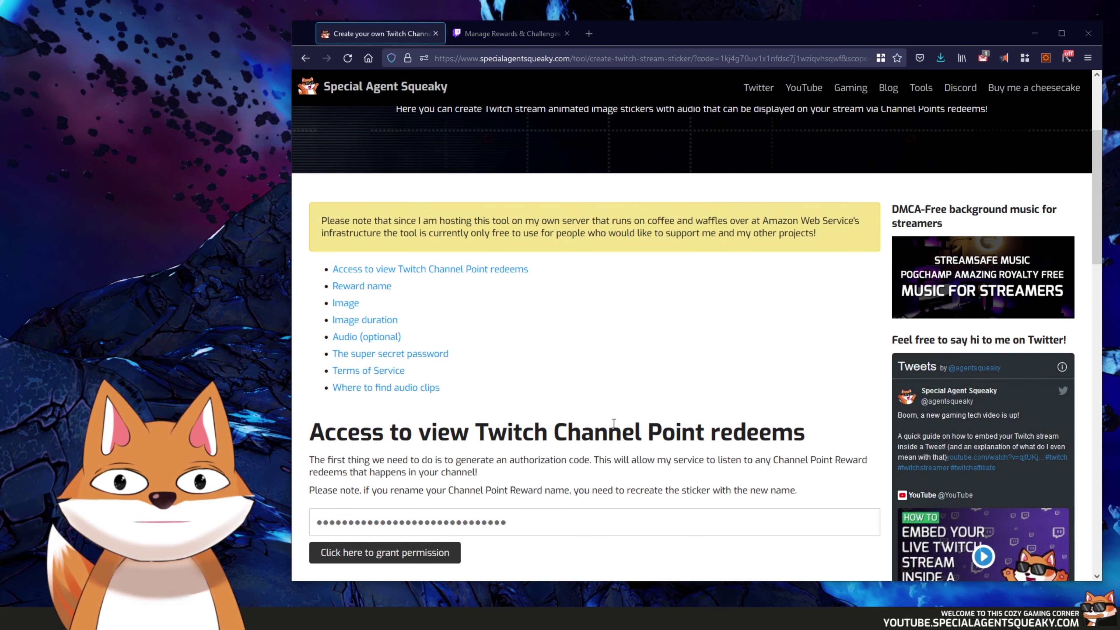
Copy 'Give me a pat!' from the Twitch rewards list into the sticker's Reward name field.
scroll(613, 423, down, 4)
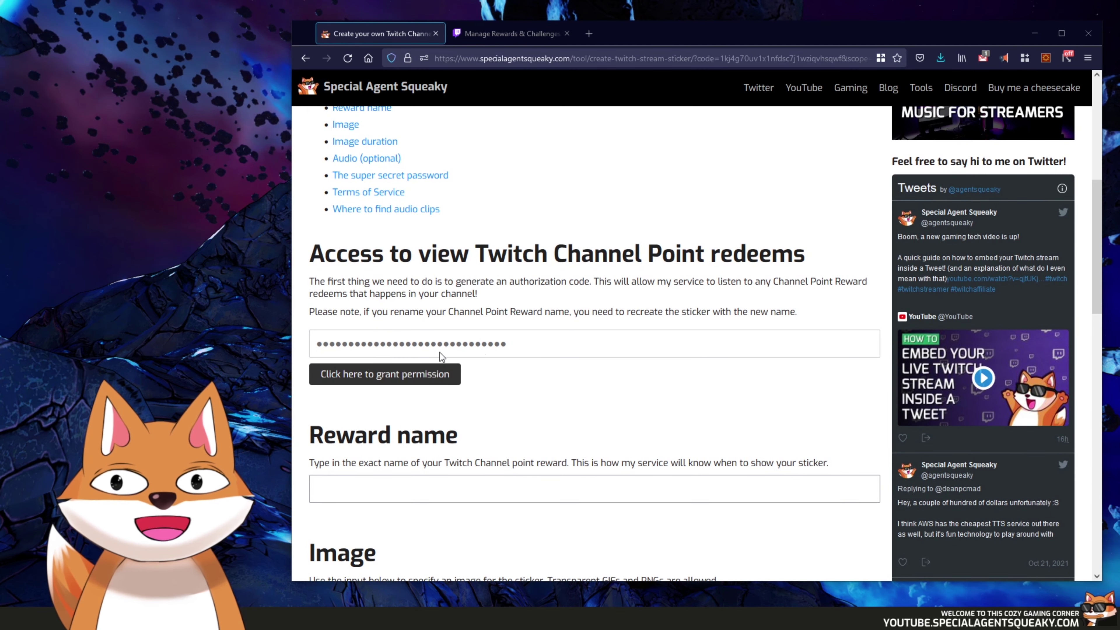
scroll(543, 390, down, 4)
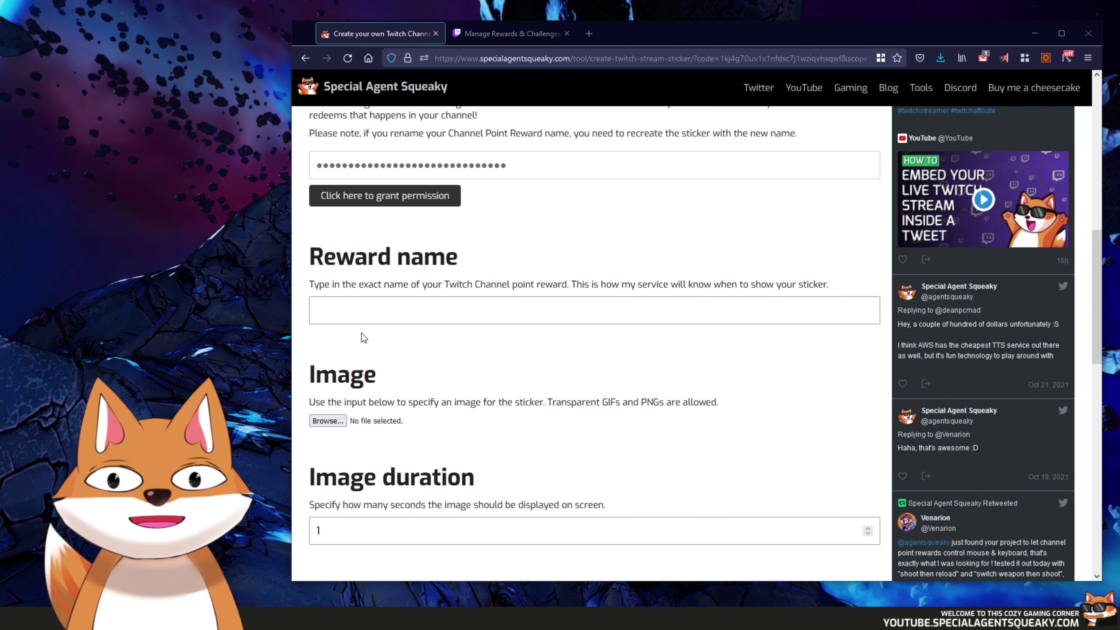
click(506, 35)
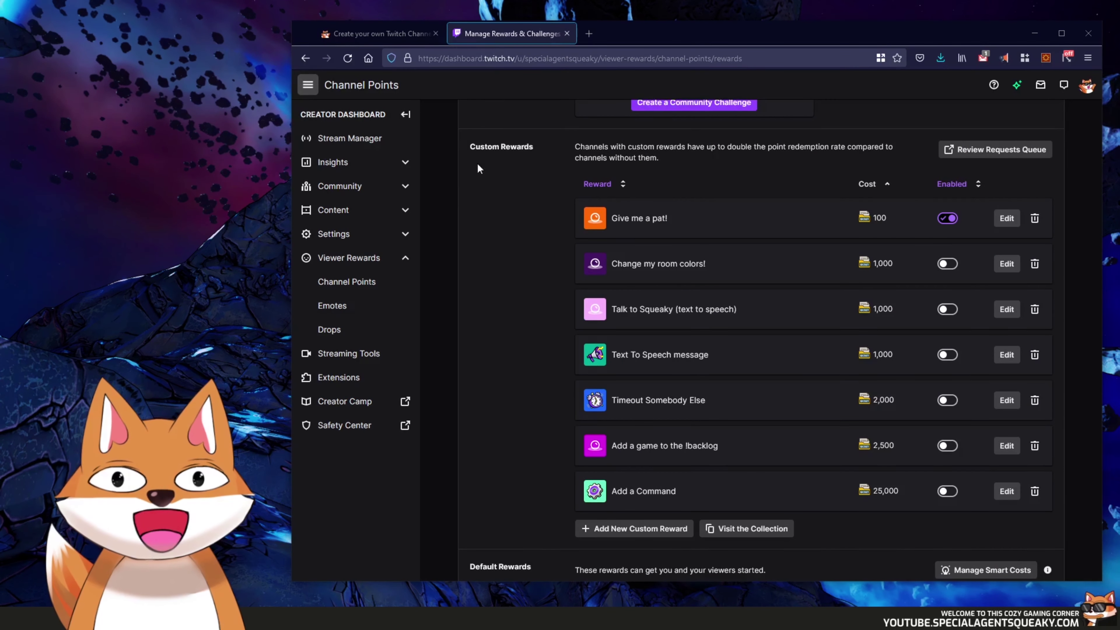
drag(670, 218, 611, 218)
key(ctrl+c)
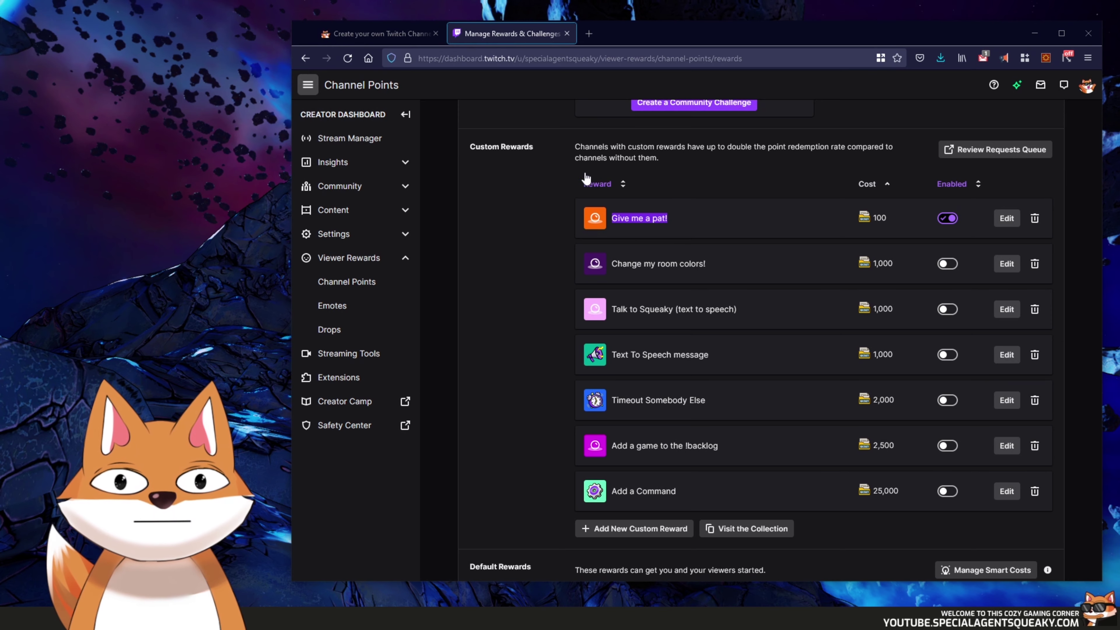
click(403, 38)
click(390, 316)
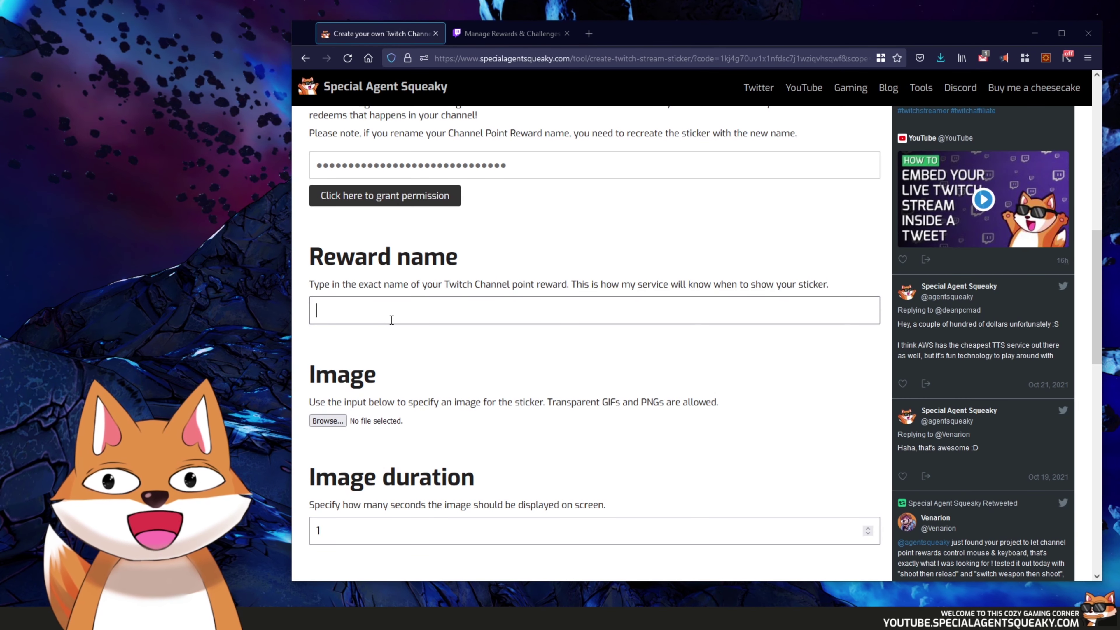
key(ctrl+v)
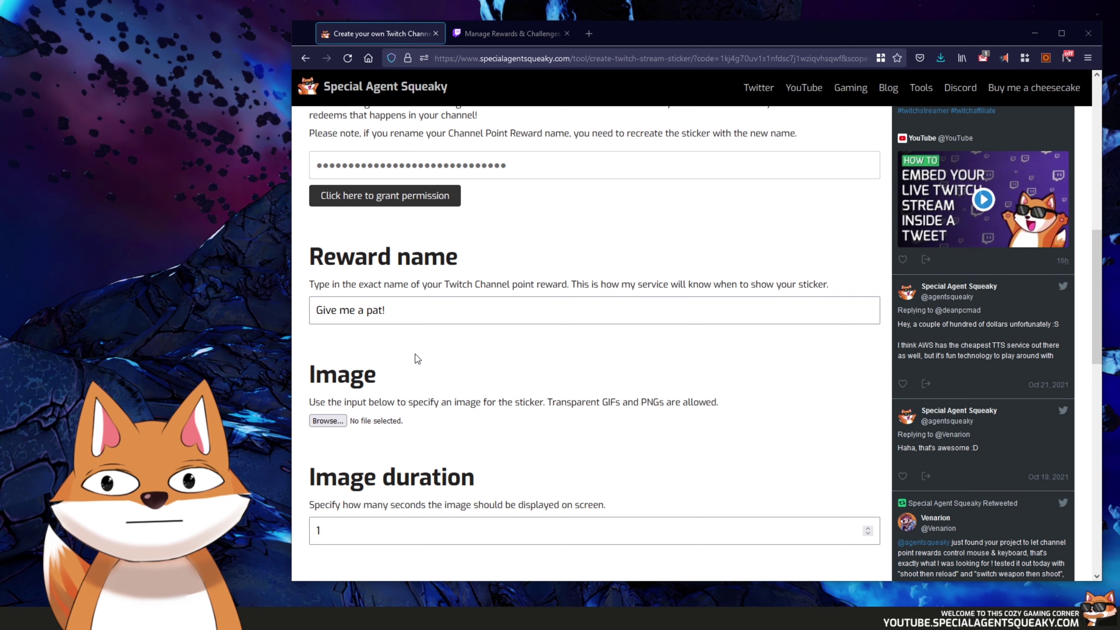
scroll(415, 354, down, 3)
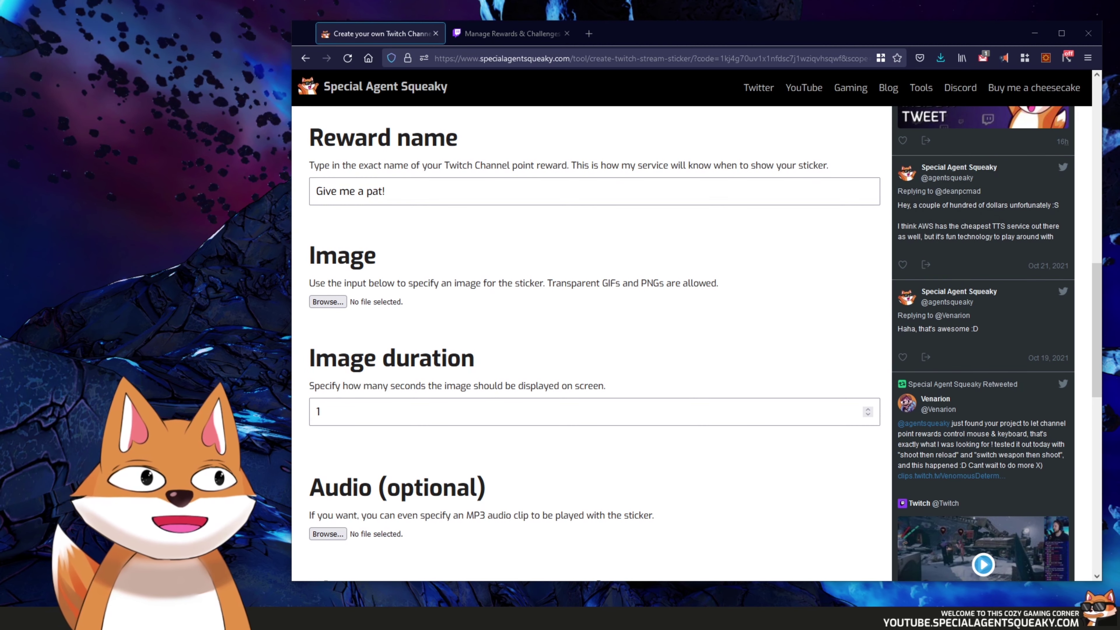
Add pat.gif as the sticker image.
drag(676, 337, 328, 303)
scroll(626, 430, down, 2)
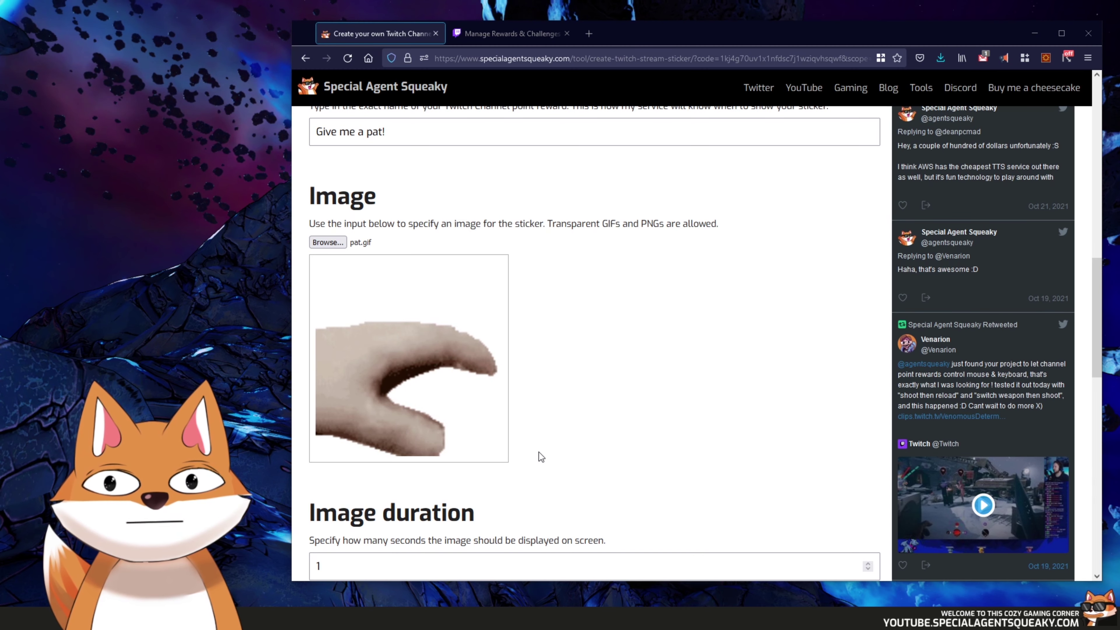
scroll(572, 459, down, 3)
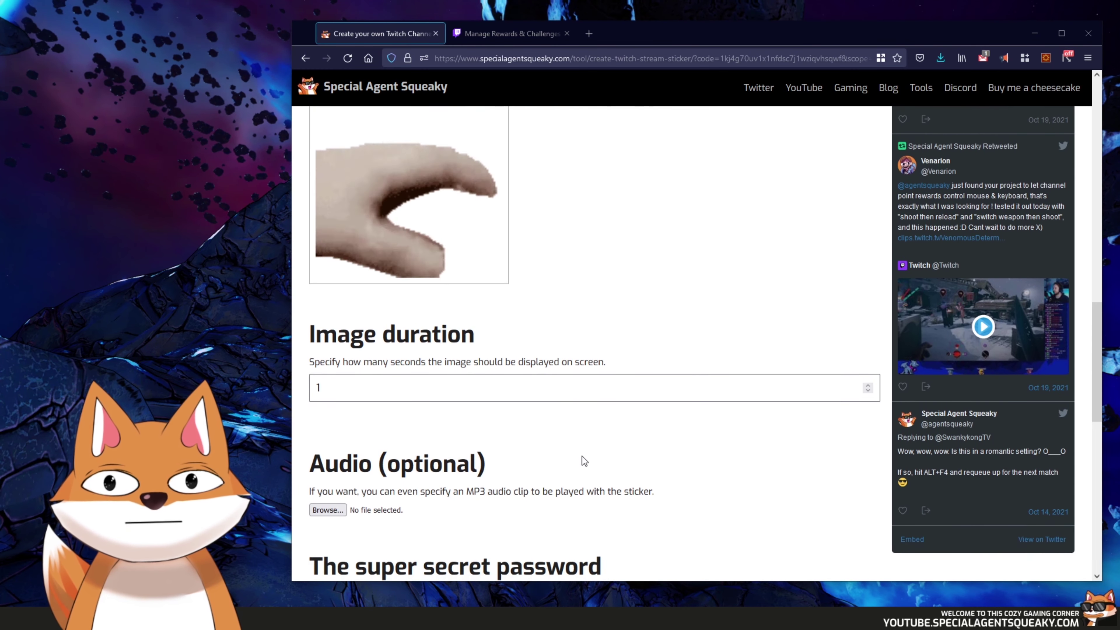
scroll(582, 456, down, 1)
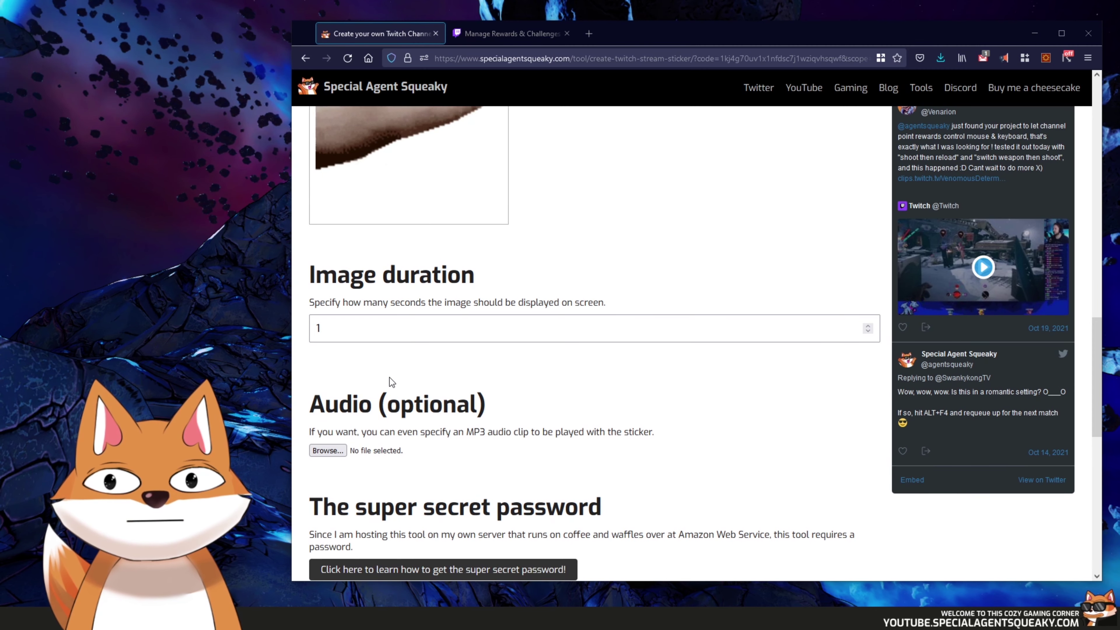
scroll(398, 370, up, 2)
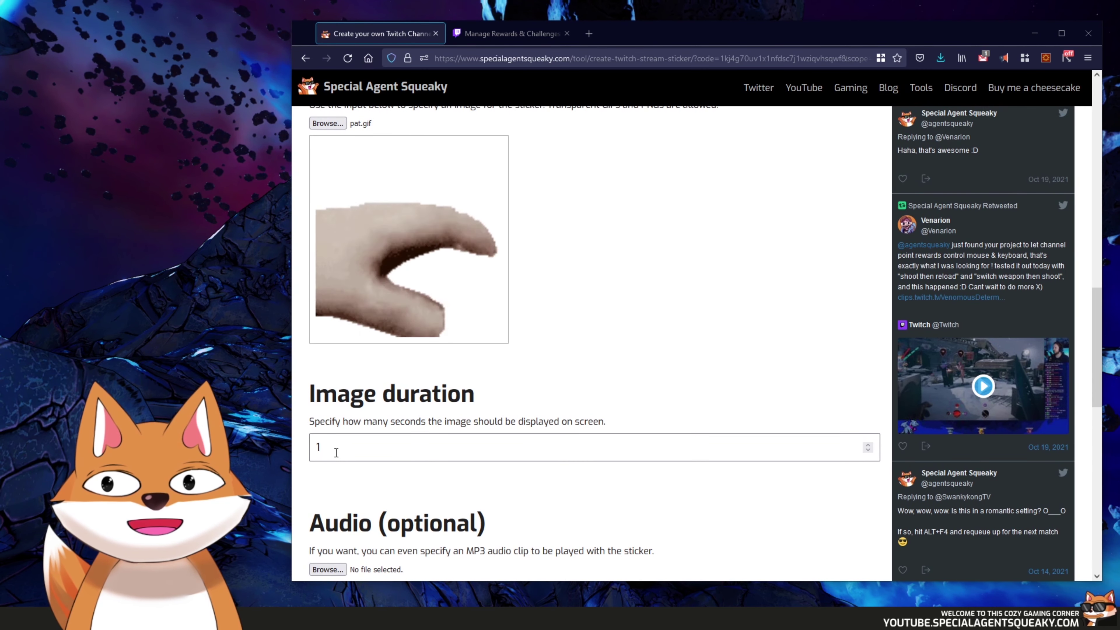
Set the image duration to 5 seconds, leaving the optional audio empty.
double_click(375, 445)
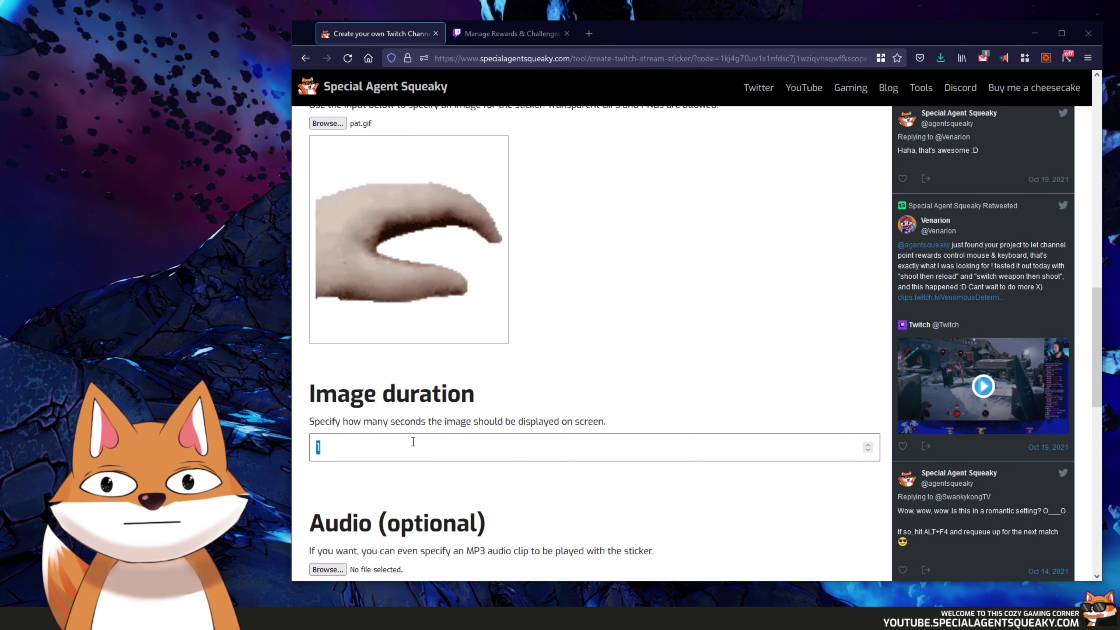
text(5)
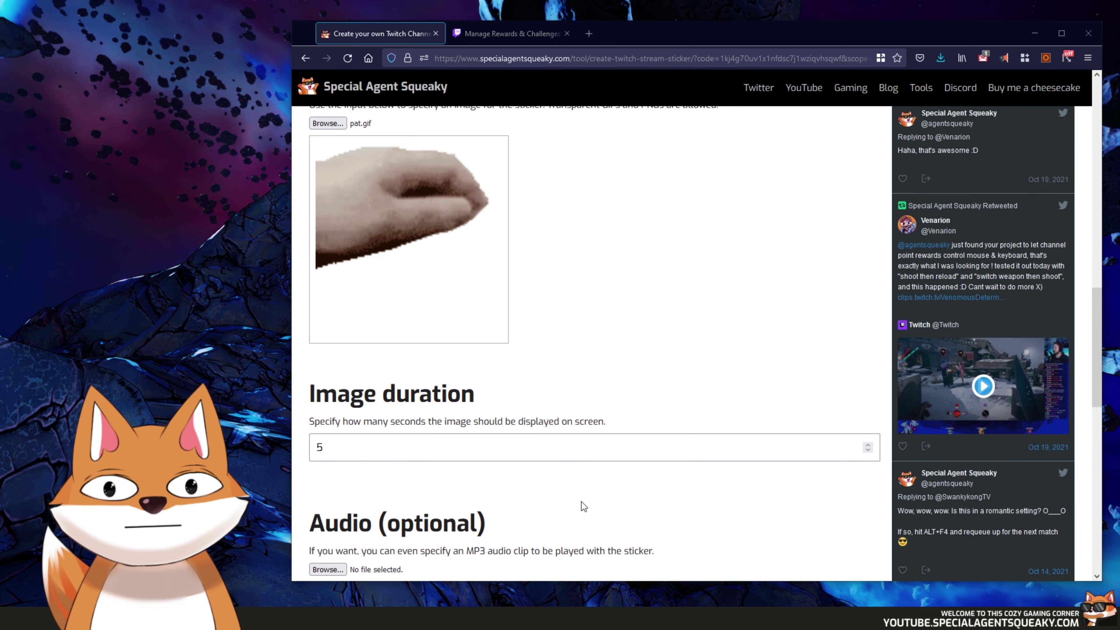
scroll(583, 507, down, 1)
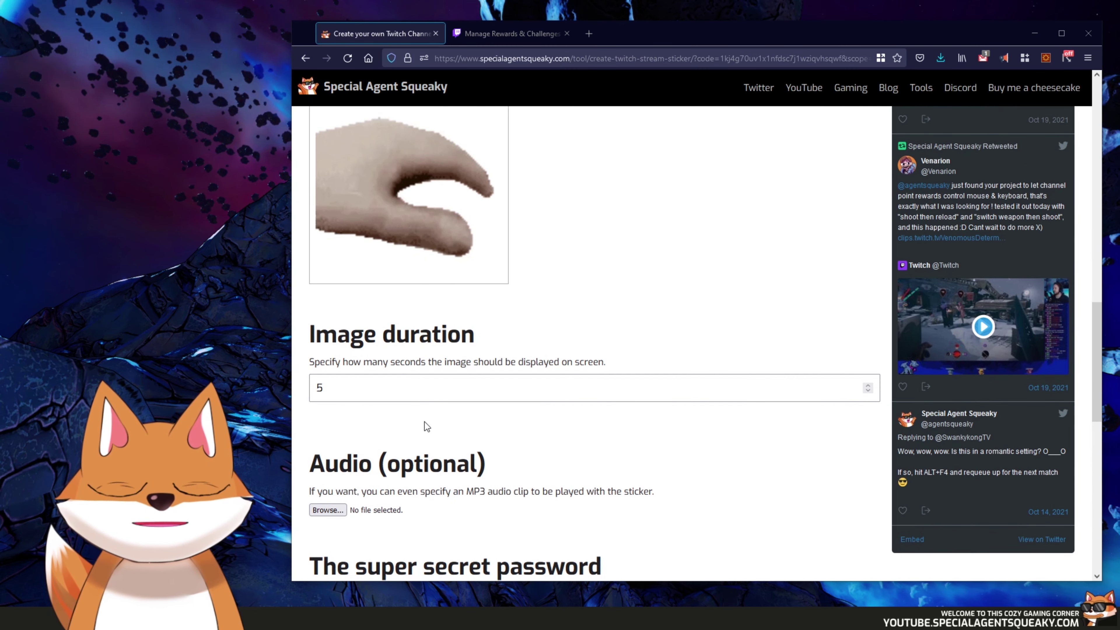
scroll(591, 419, down, 3)
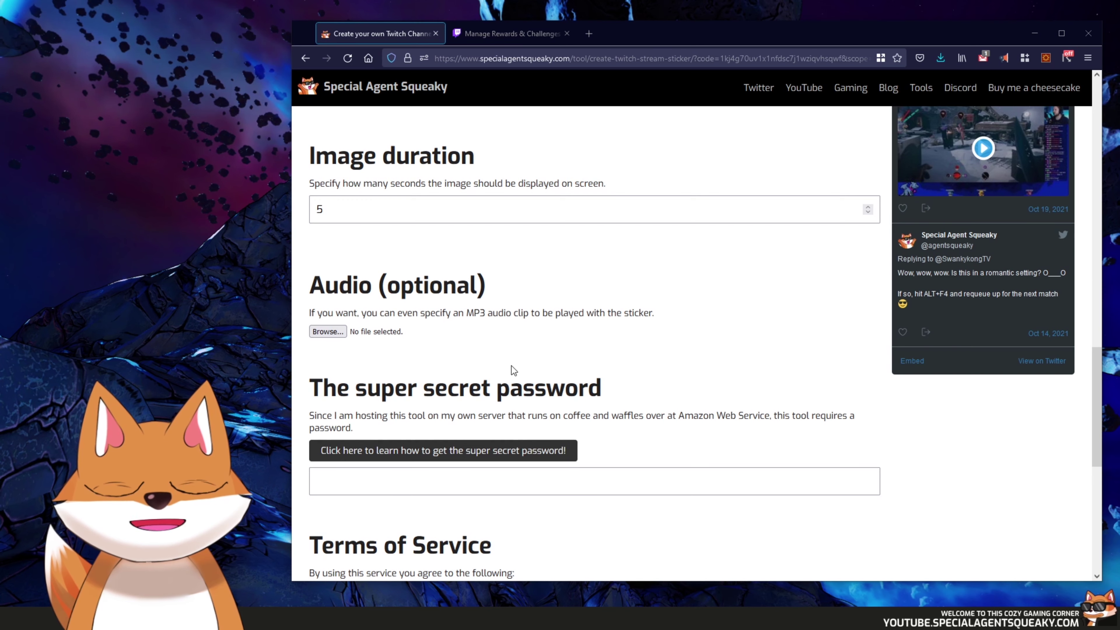
scroll(511, 368, up, 5)
scroll(547, 424, down, 5)
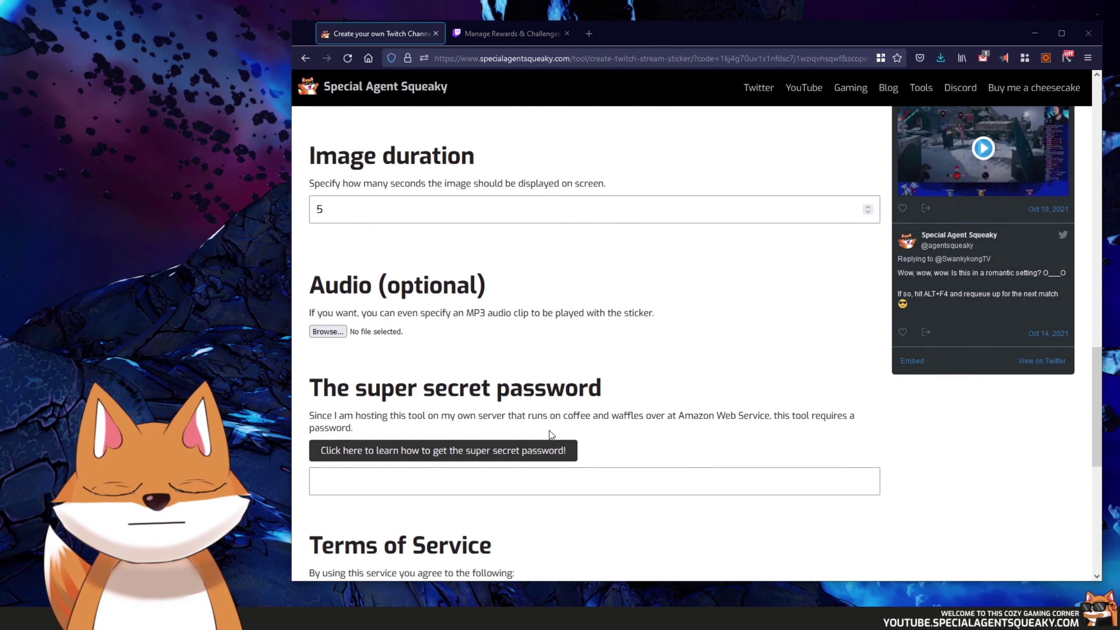
scroll(503, 430, down, 2)
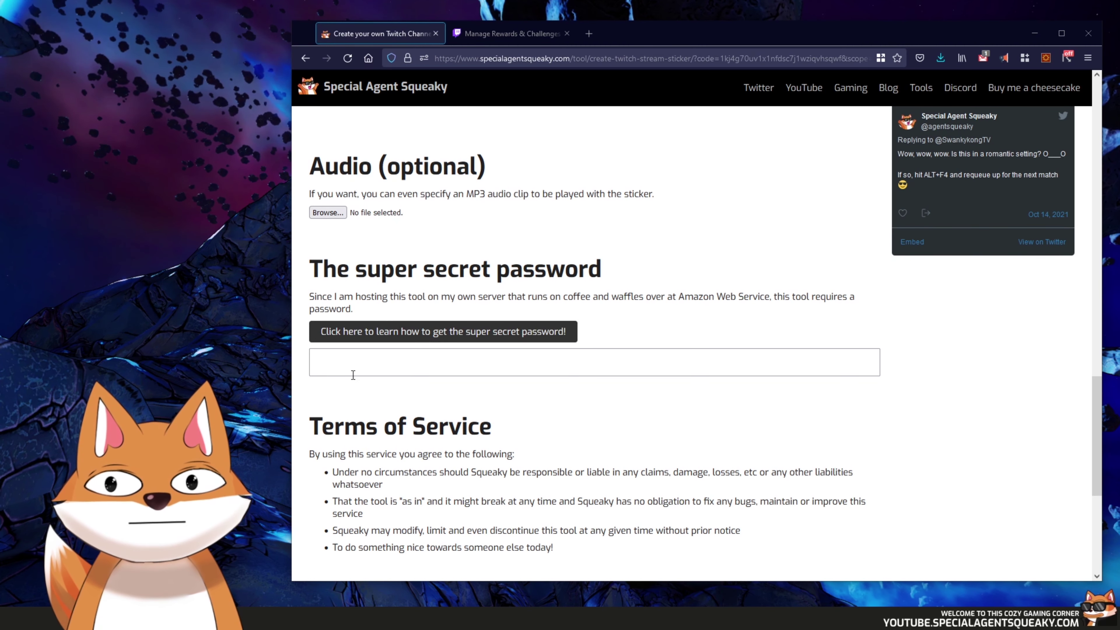
Enter the super secret access password in the sticker form.
click(347, 368)
text(•••••)
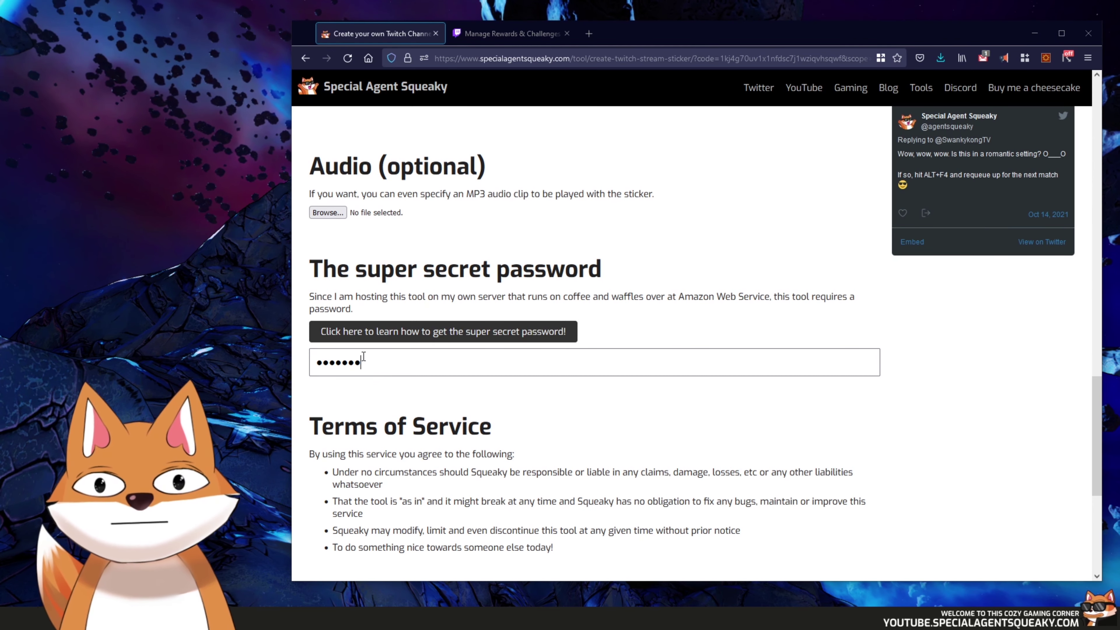
scroll(573, 406, down, 4)
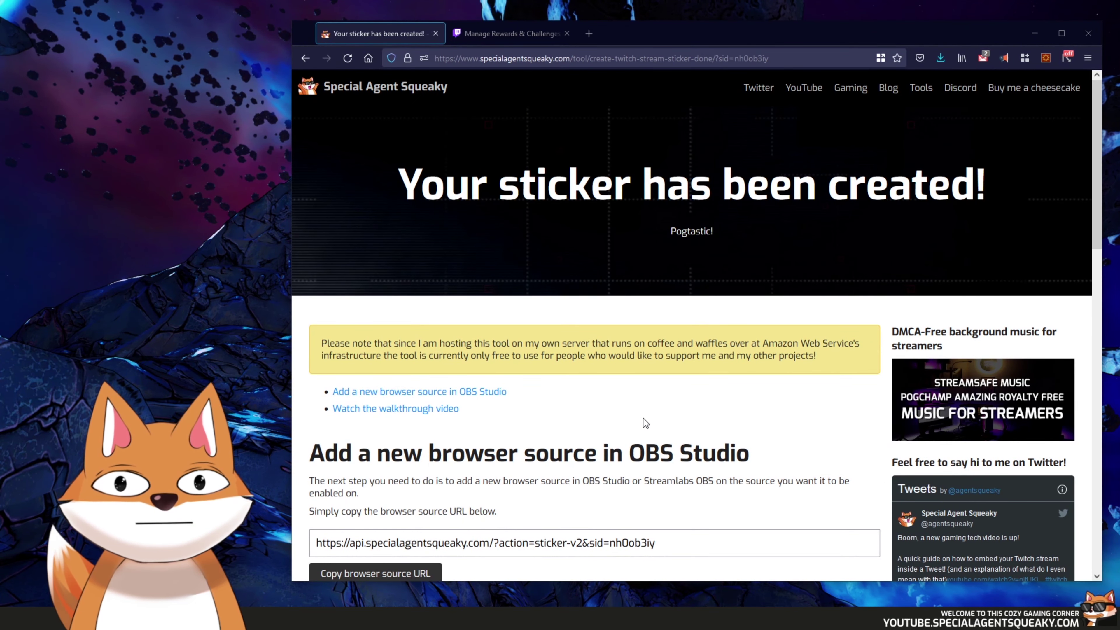
Copy the new sticker's browser source URL and switch over to OBS Studio.
scroll(669, 386, down, 4)
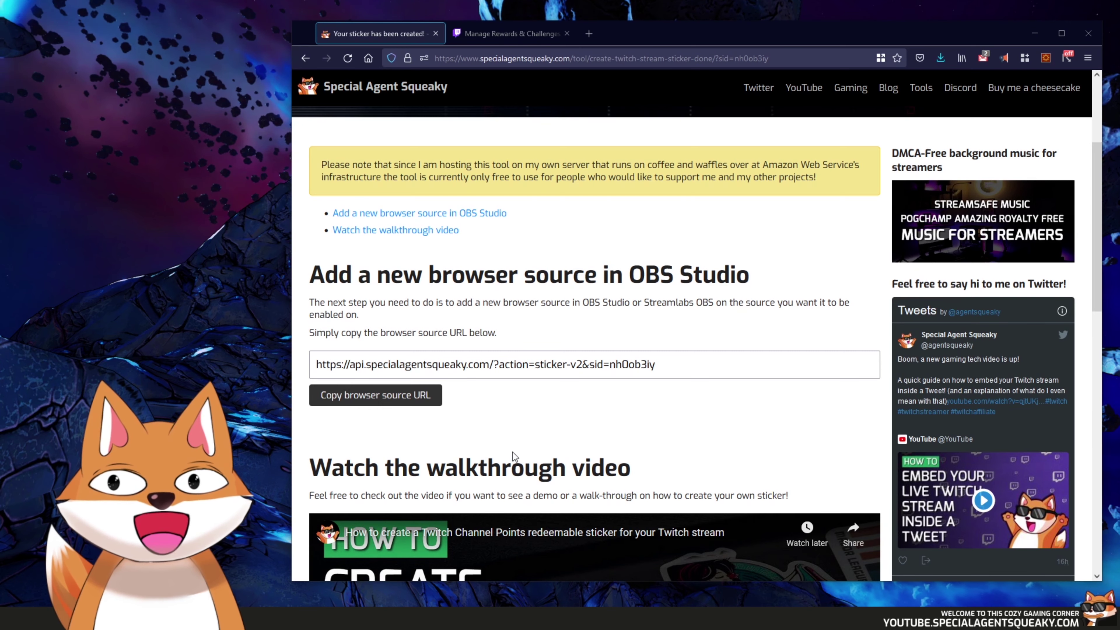
click(434, 412)
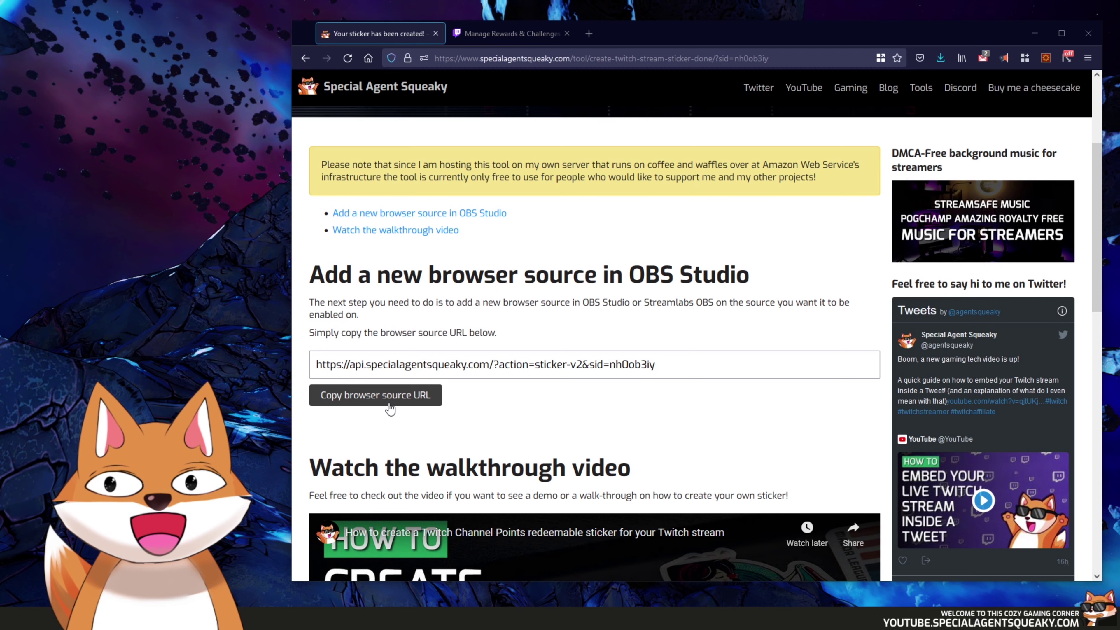
click(402, 402)
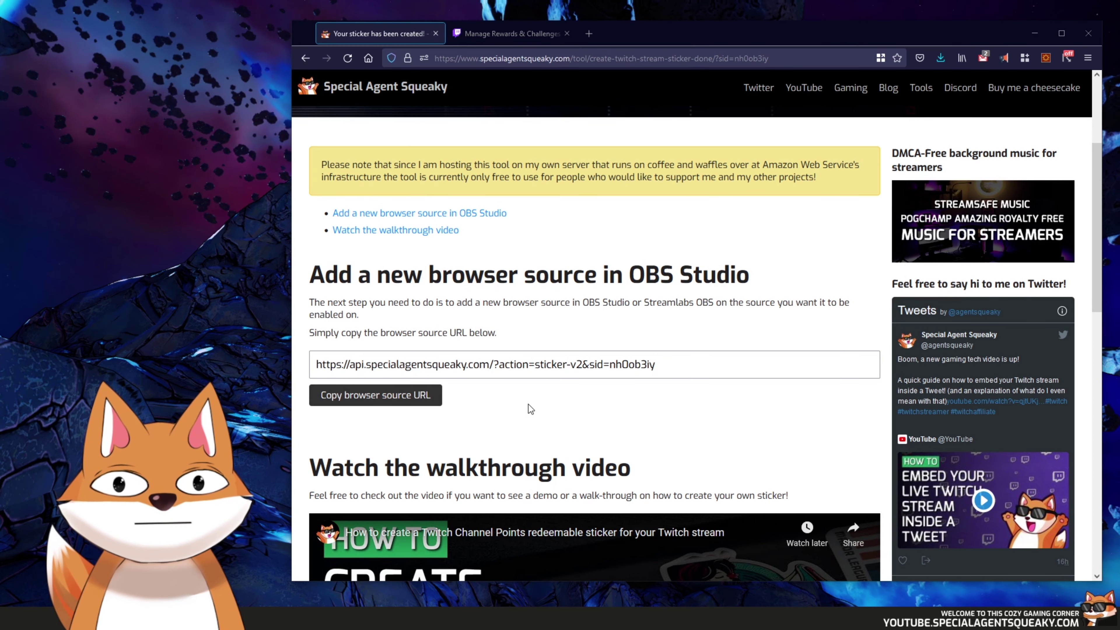
key(alt+Tab)
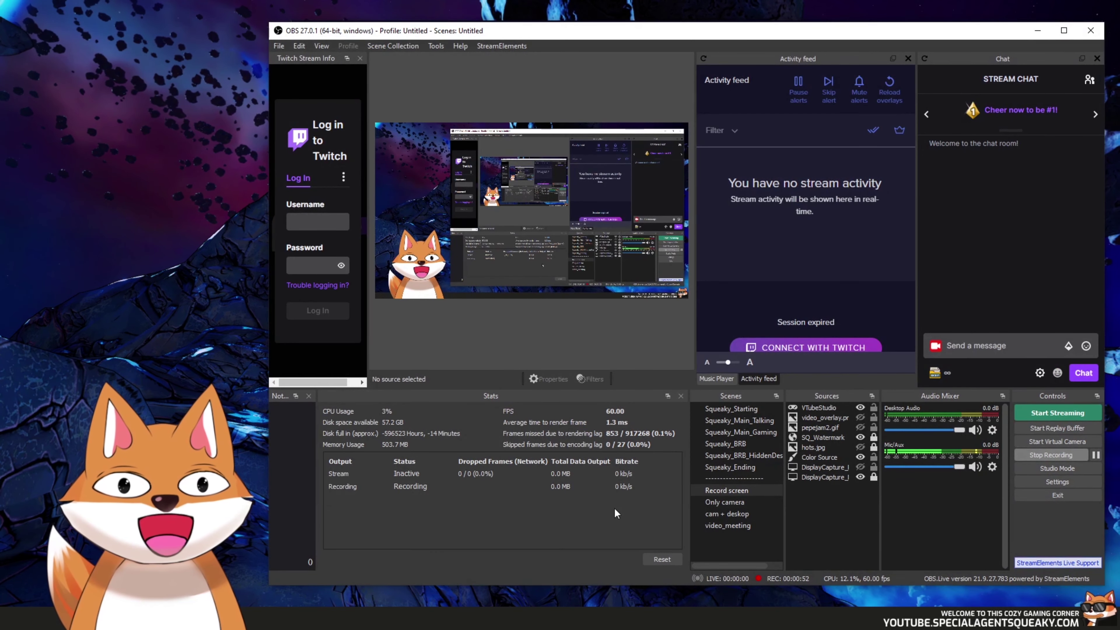
Add a Browser source named sticker_pat whose URL is the pasted sticker link, replacing the obsproject placeholder.
right_click(809, 498)
mouse_move(819, 507)
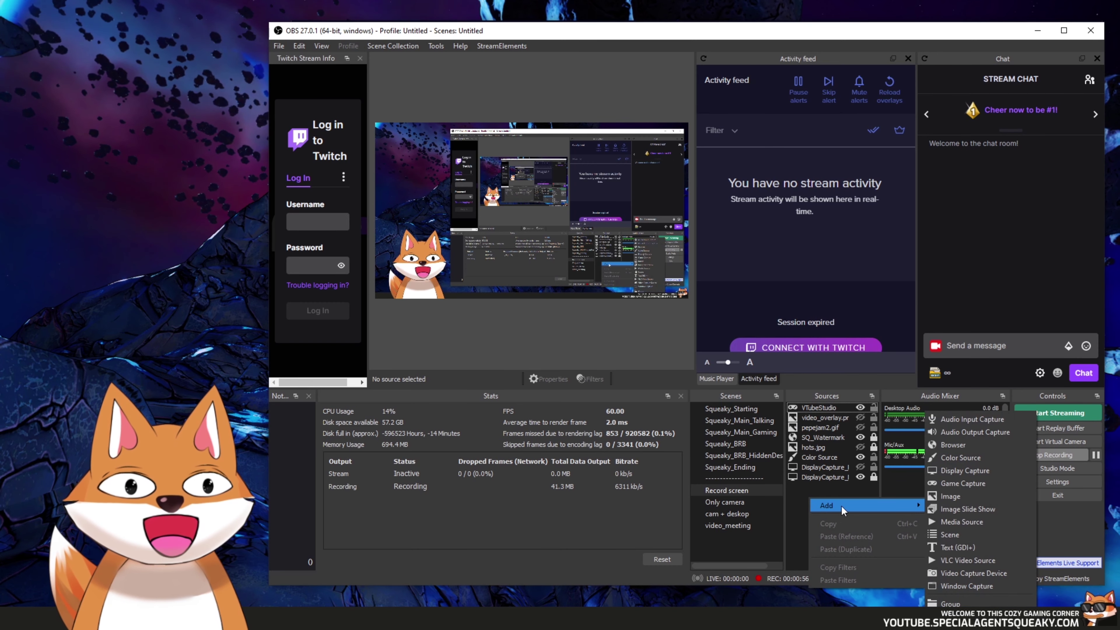
click(958, 447)
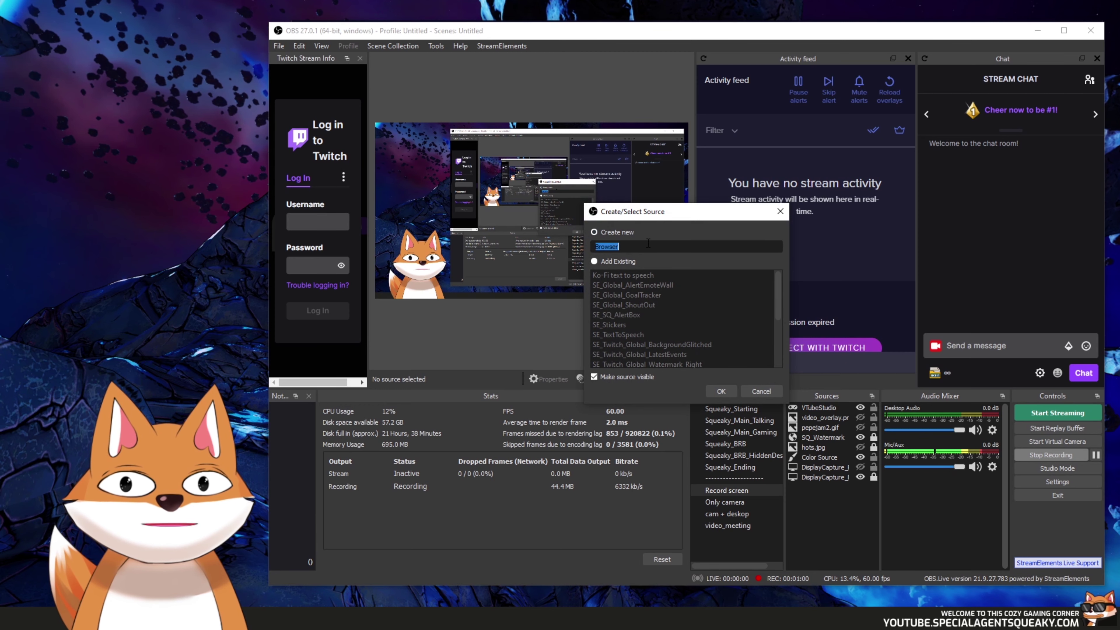
text(sticker_pat)
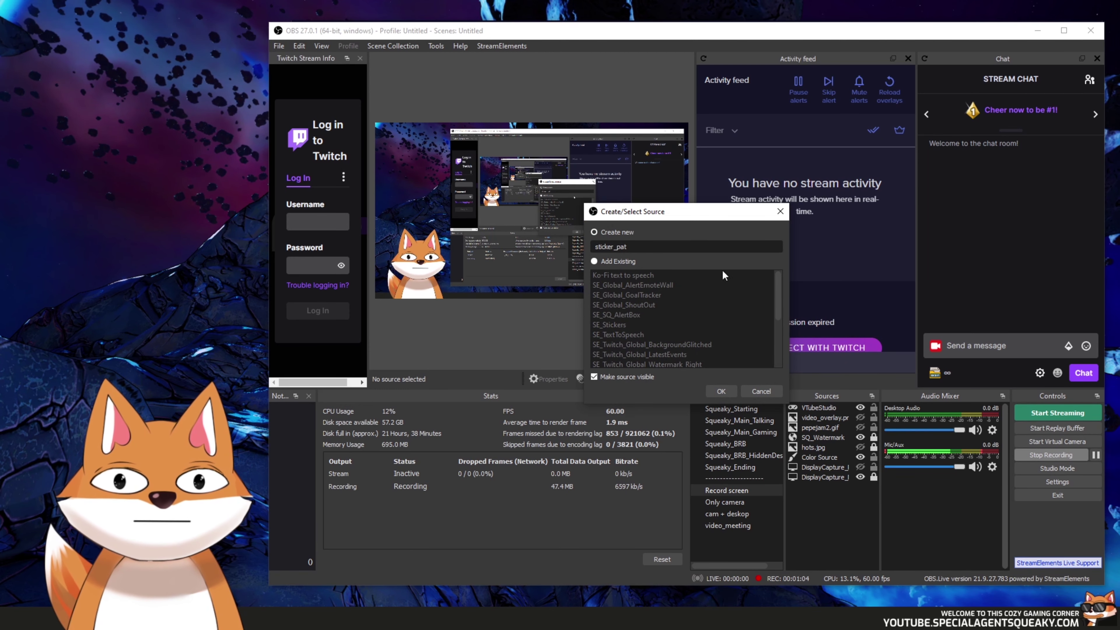
click(719, 390)
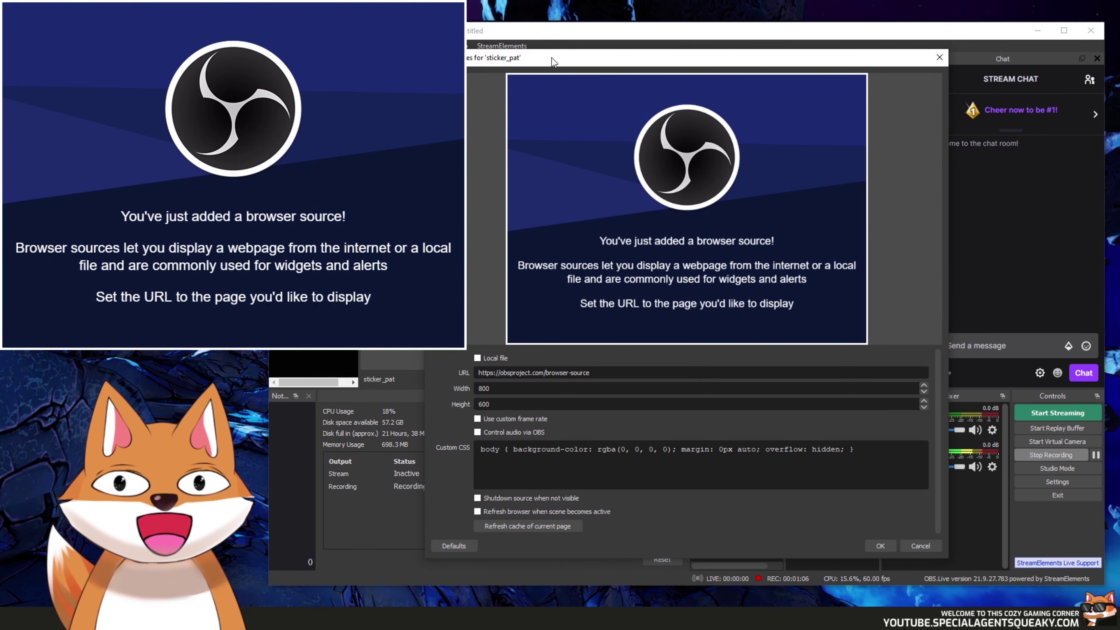
drag(553, 62, 518, 67)
drag(549, 382, 351, 384)
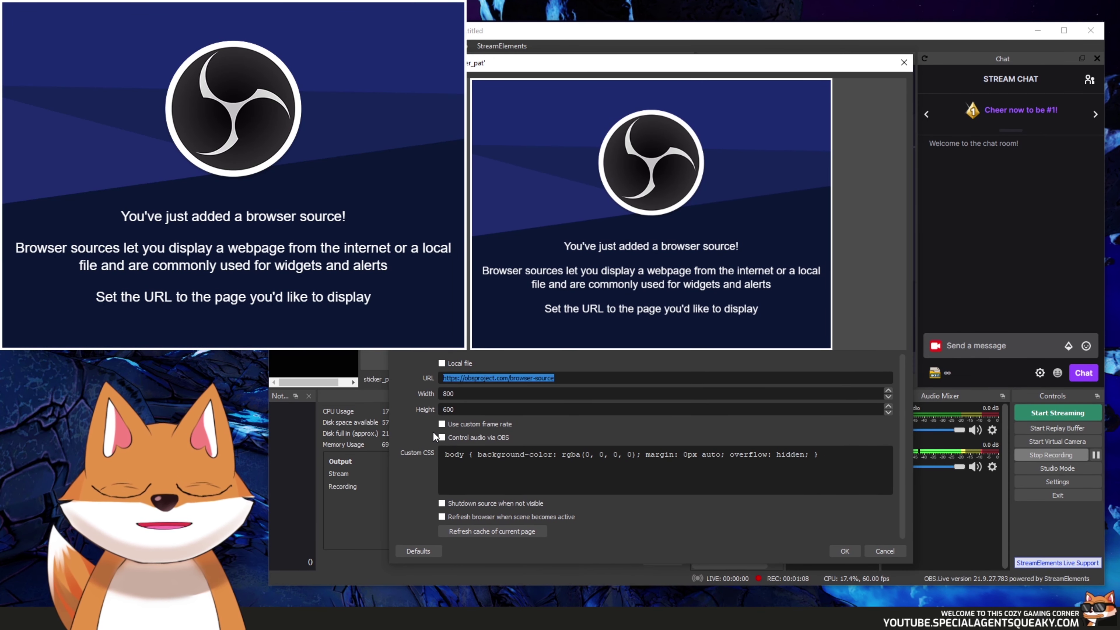
key(ctrl+v)
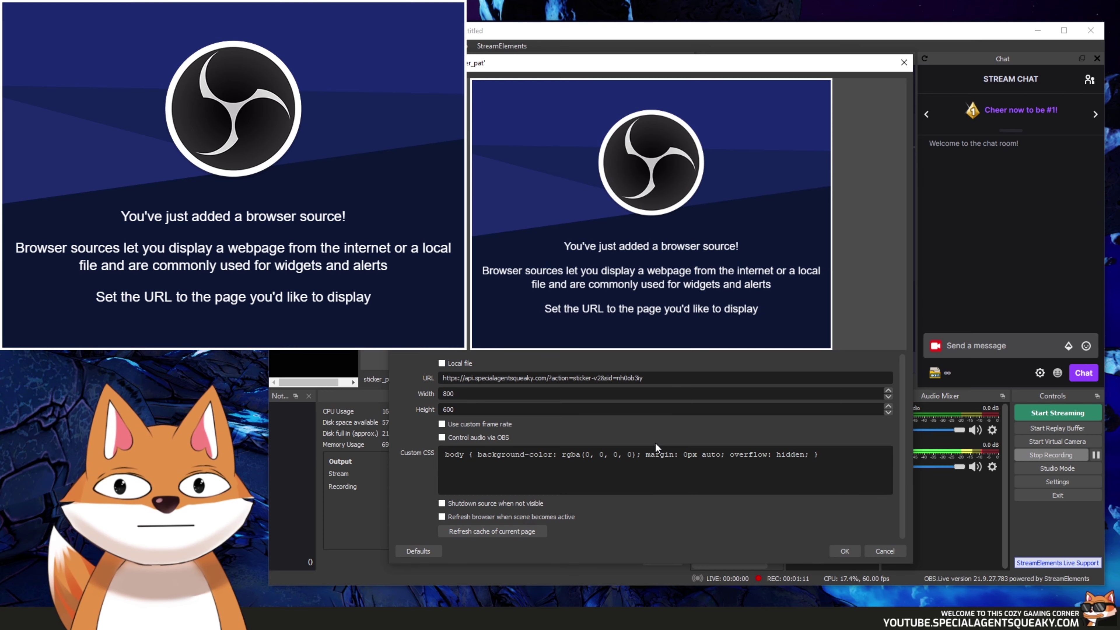
click(837, 553)
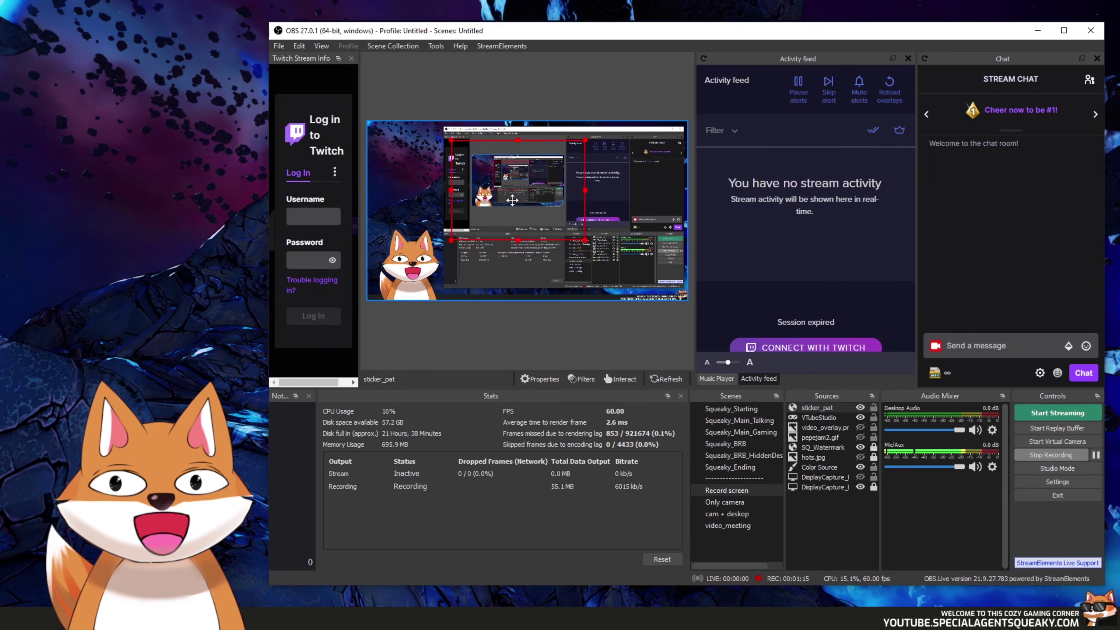
Move and shrink the sticker_pat box so it sits over the fox avatar at bottom left.
drag(512, 200, 457, 221)
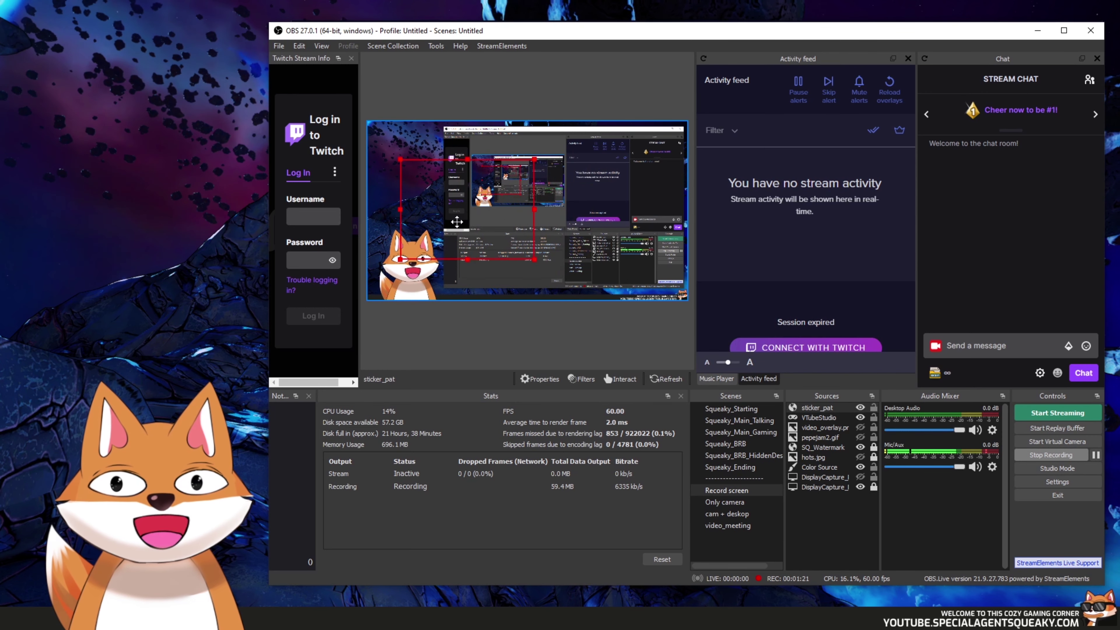
drag(535, 260, 417, 240)
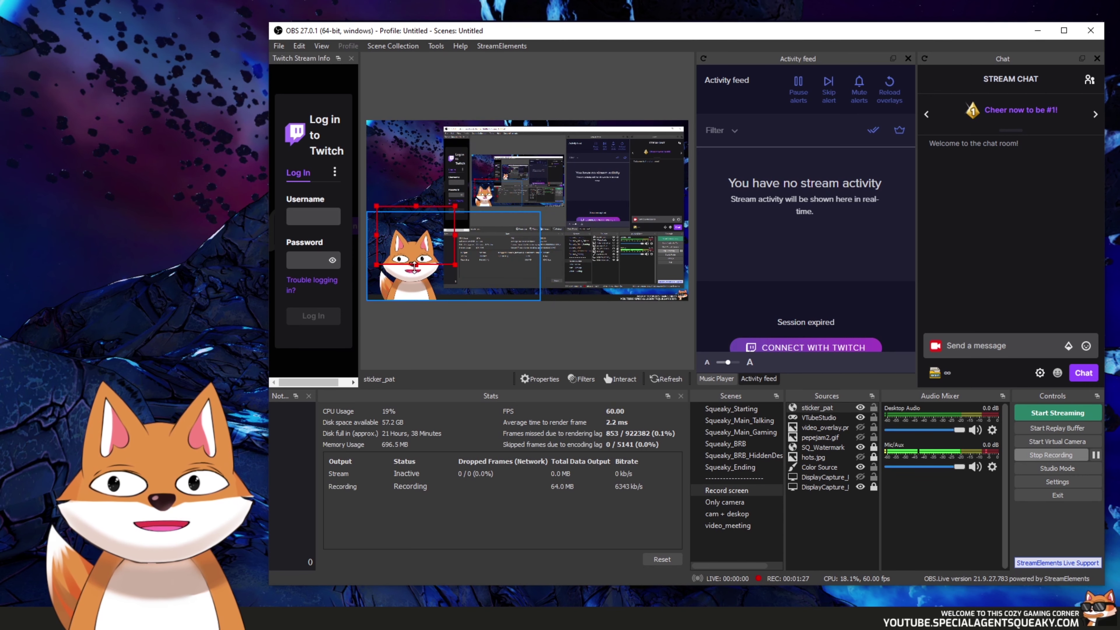
drag(415, 235, 417, 238)
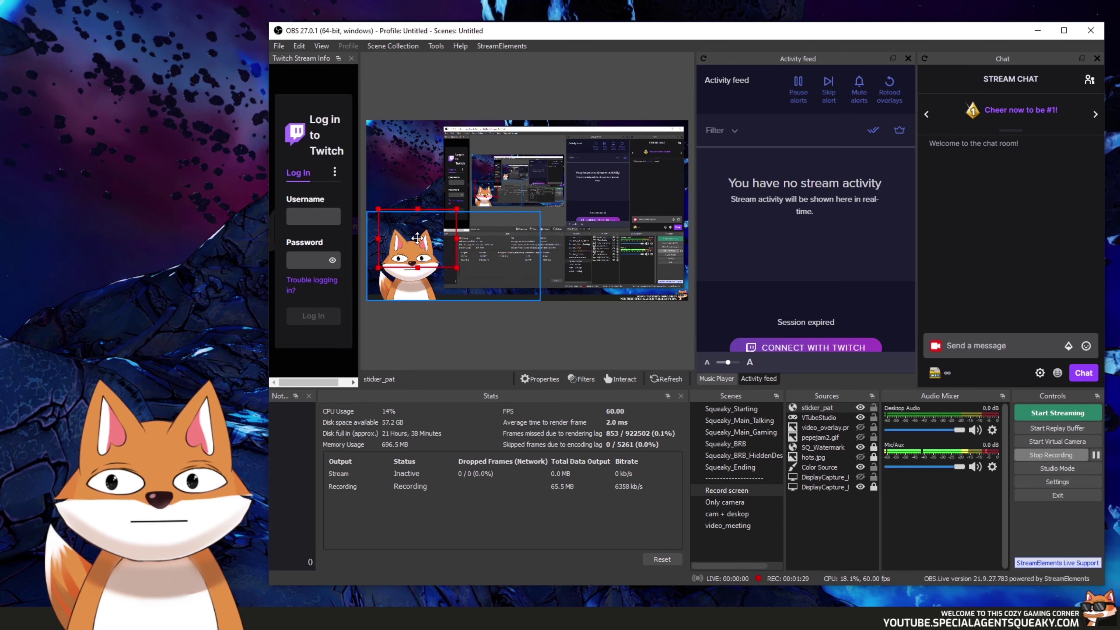
click(455, 328)
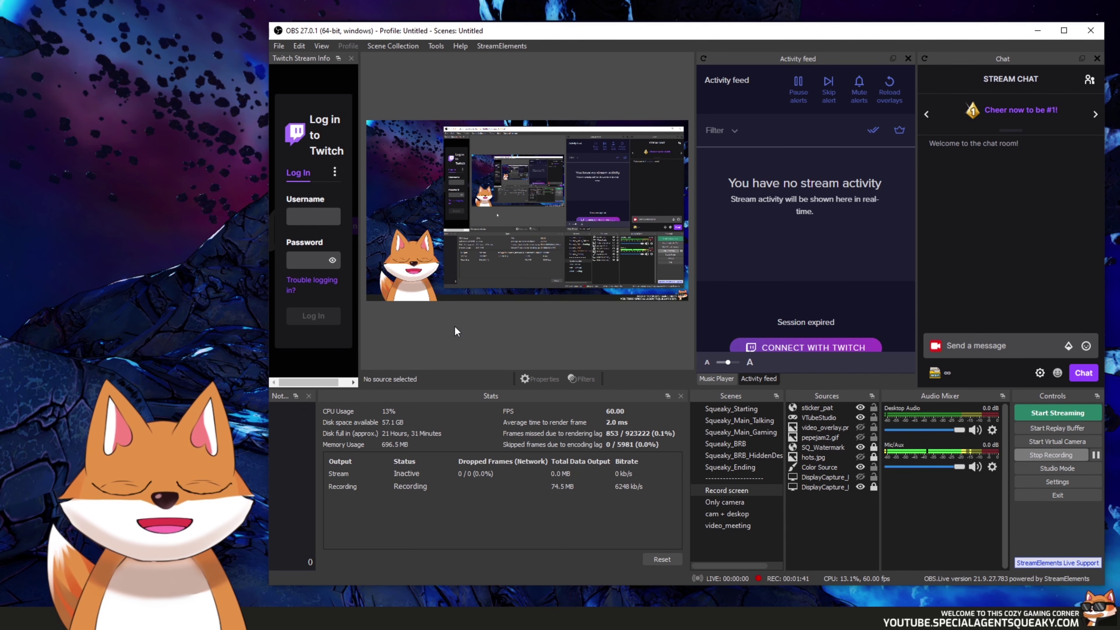
Redeem the 'Give me a pat!' channel points reward in the Chat dock, then minimize OBS.
click(943, 374)
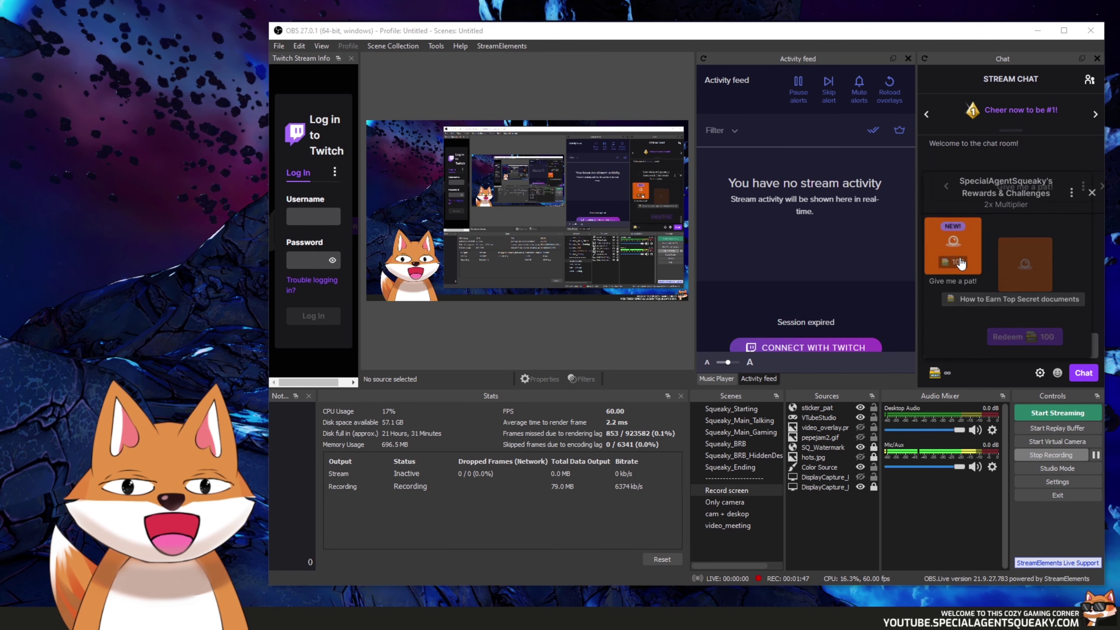
click(960, 263)
click(1014, 335)
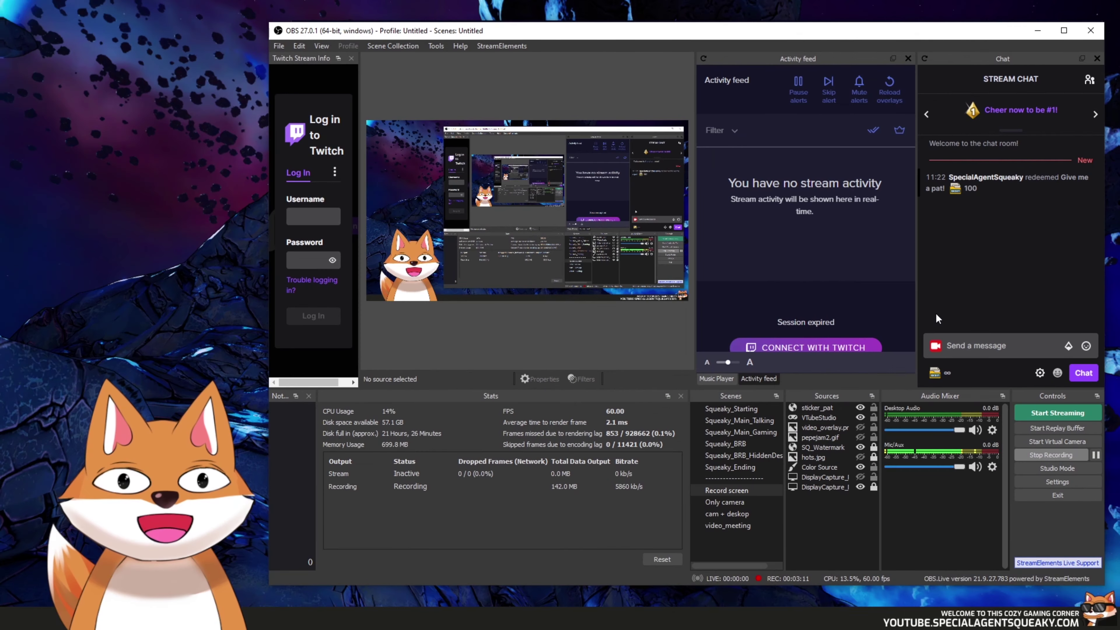
click(1038, 30)
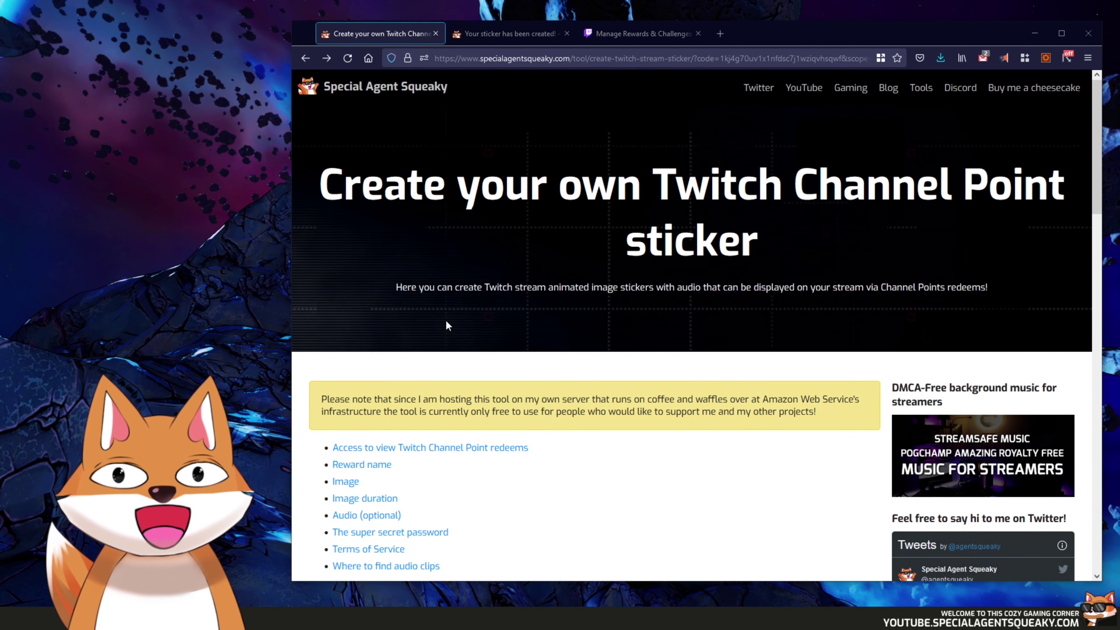
Scroll the sticker tool page down to the 'Where to find audio clips' section.
drag(1094, 127, 1088, 508)
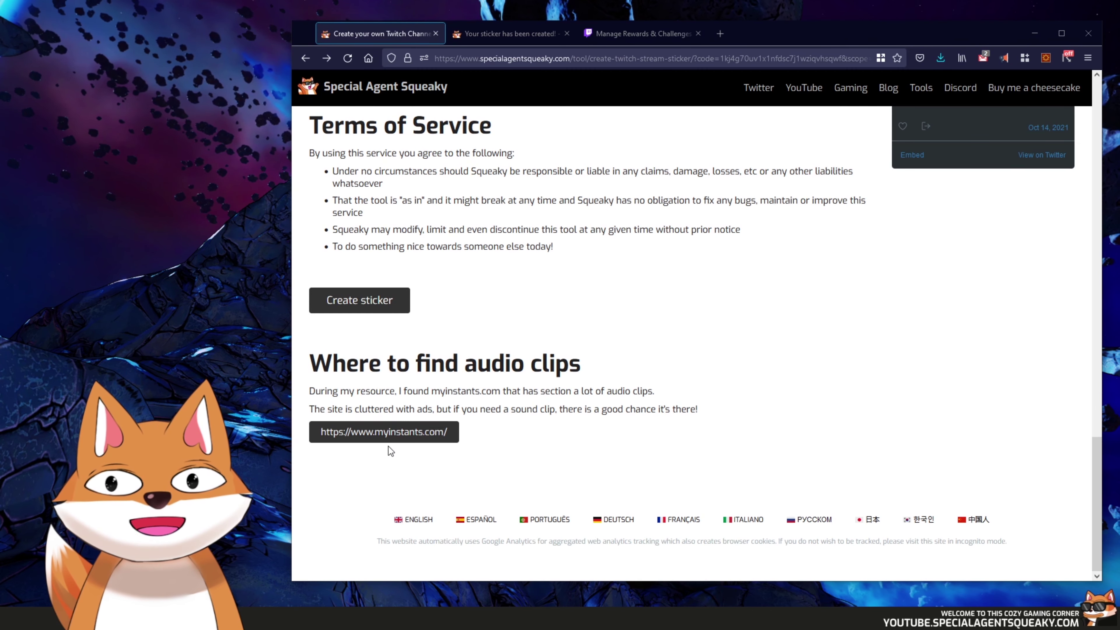
Open myinstants.com in a new background tab and switch to it.
middle_click(413, 437)
click(511, 34)
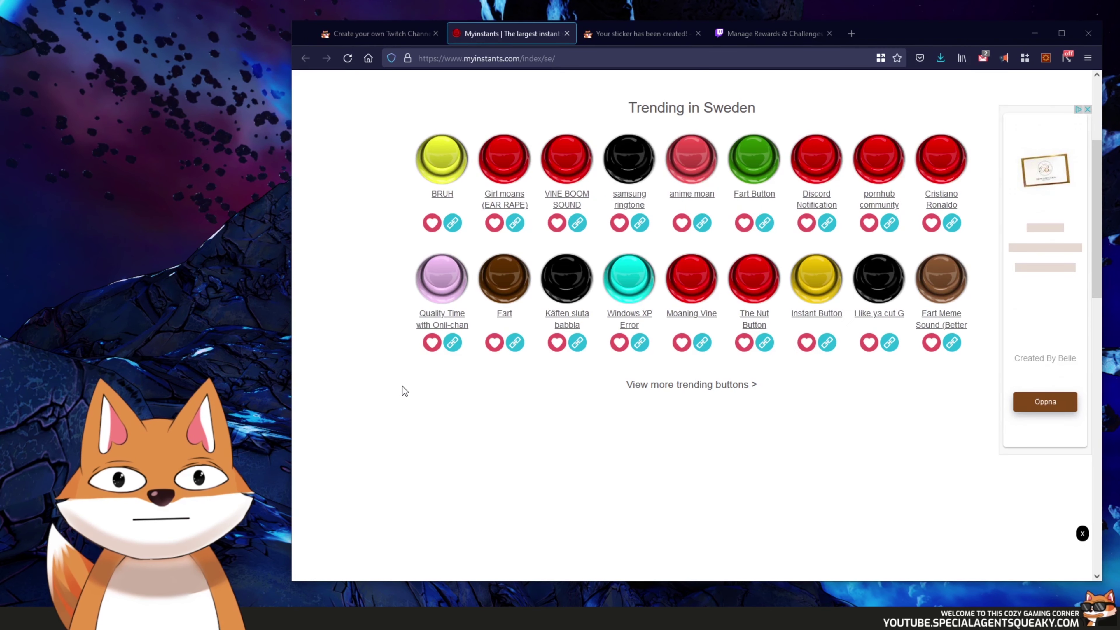